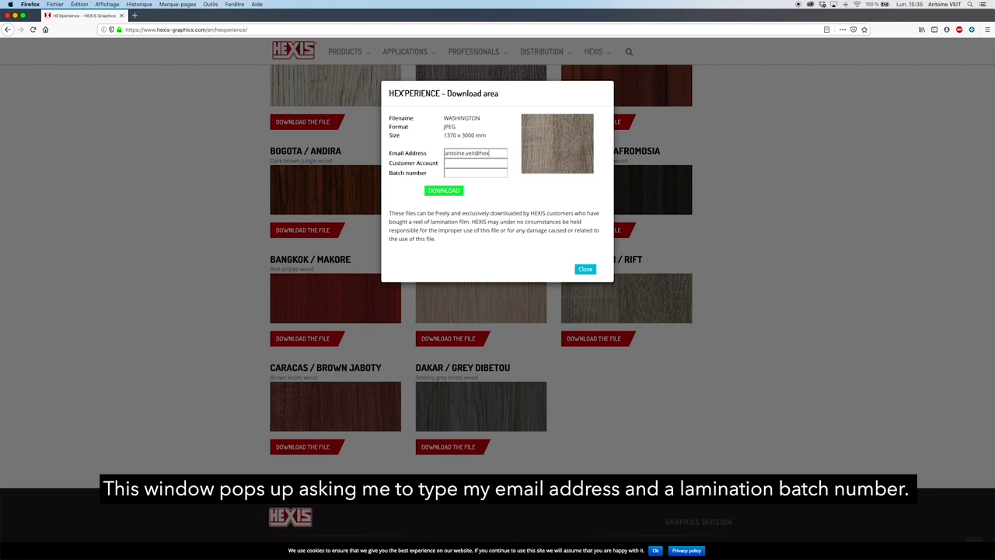
- Complete the WASHINGTON download form with the e-mail address and batch number, and download the JPEG pattern, saving it to disk
{"action": "type", "text": "r"}
{"action": "key", "text": "Tab"}
{"action": "type", "text": "8"}
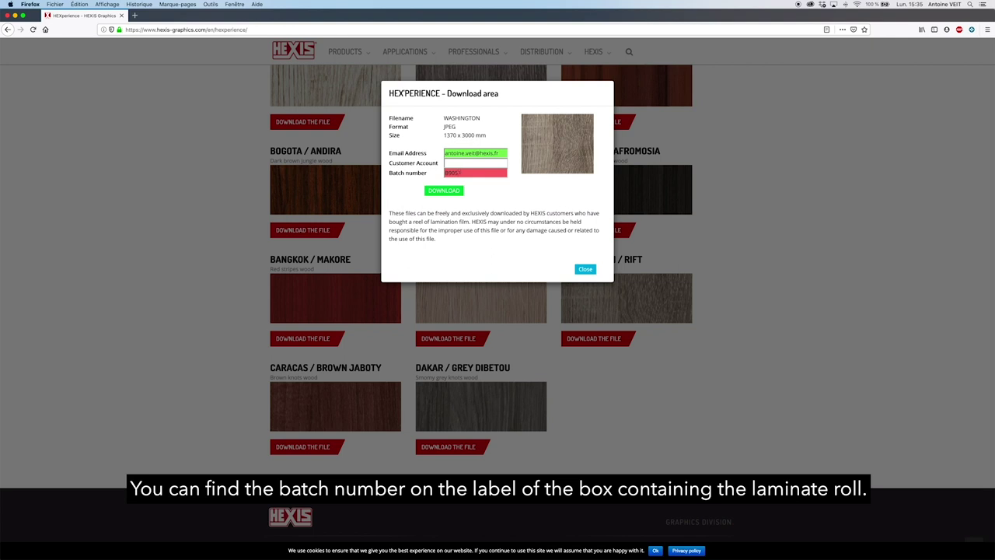
{"action": "type", "text": "905703C"}
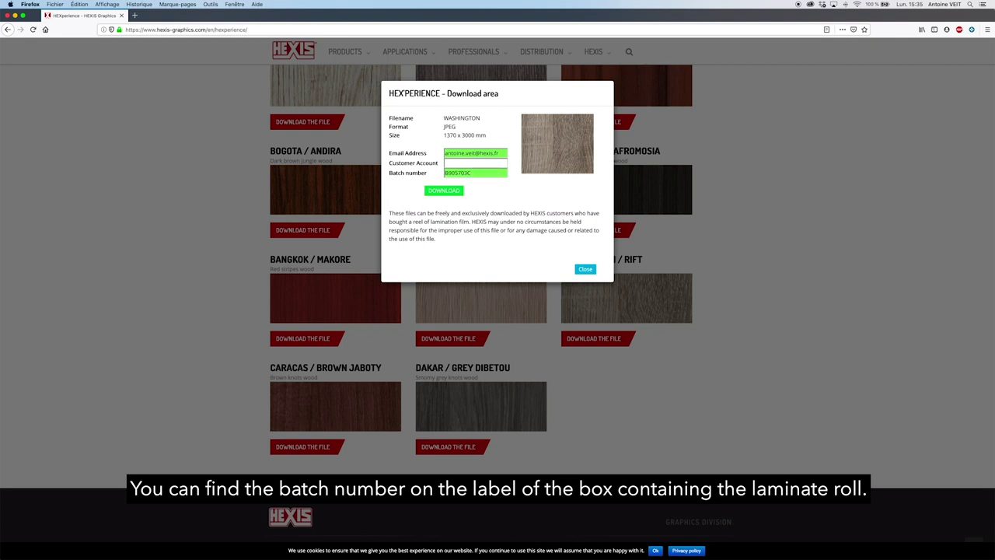
{"action": "left_click", "coordinate": [448, 191]}
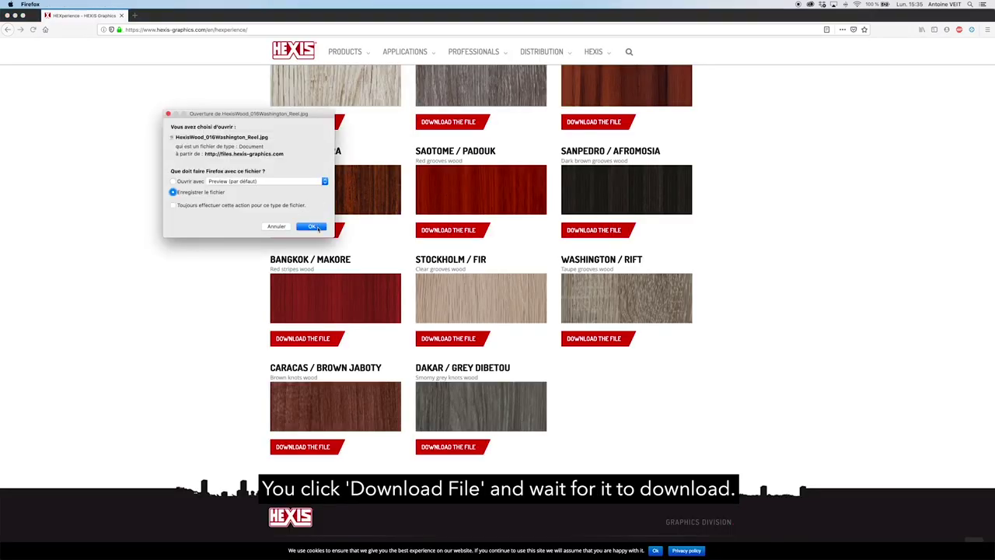
{"action": "left_click", "coordinate": [312, 227]}
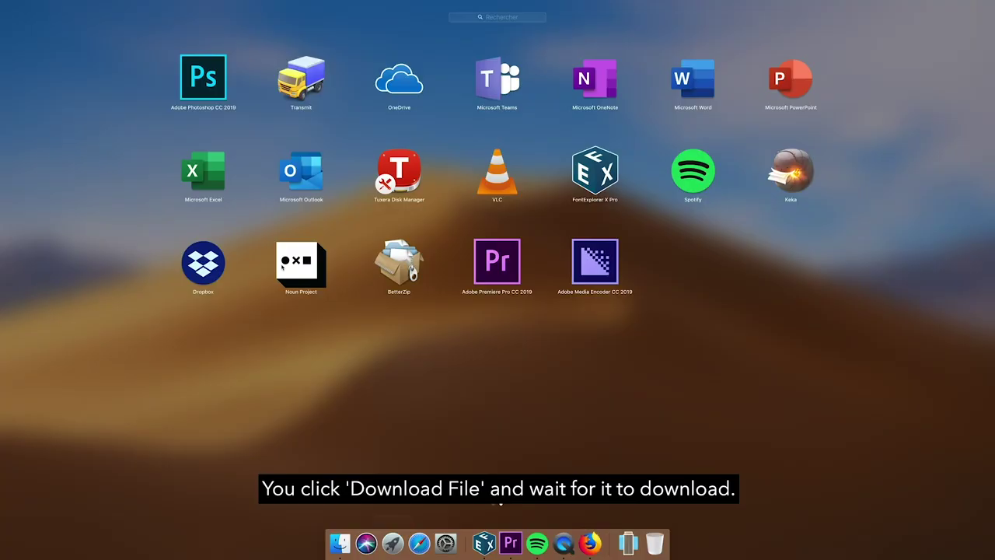
- Switch to Adobe Photoshop CC 2019 and open HexisWood_016Washington_Reel.jpg from the downloads folder
{"action": "left_click", "coordinate": [216, 96]}
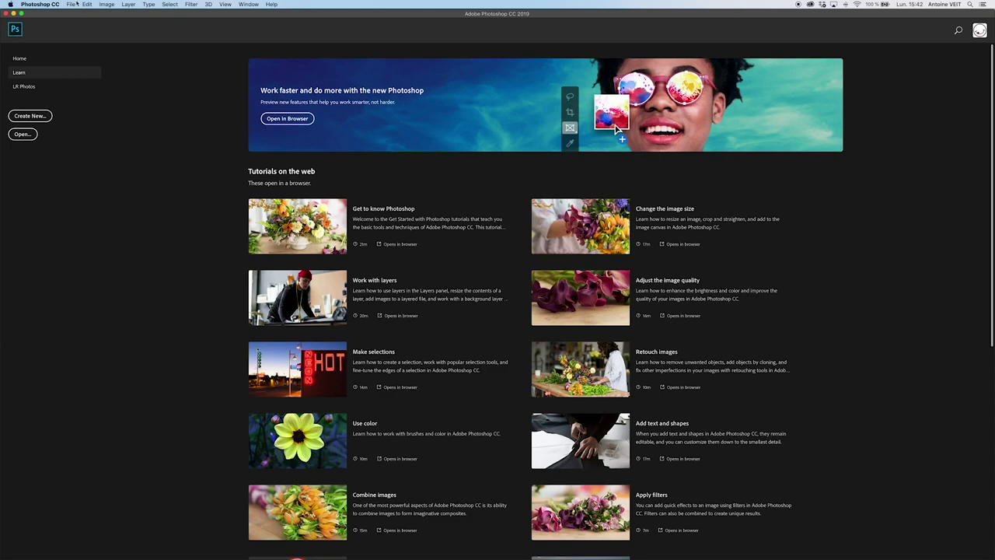
{"action": "left_click", "coordinate": [71, 4]}
{"action": "left_click", "coordinate": [78, 20]}
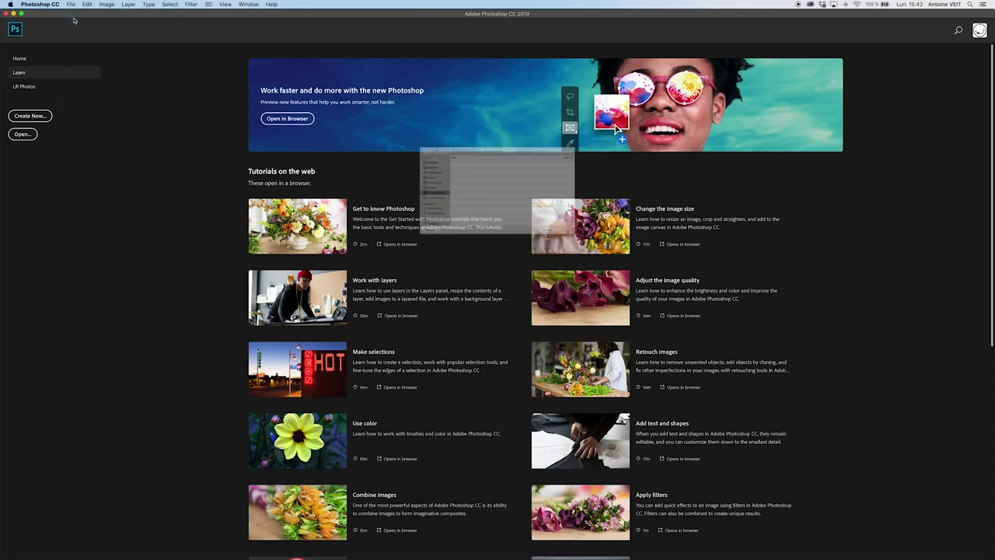
{"action": "left_click", "coordinate": [459, 134]}
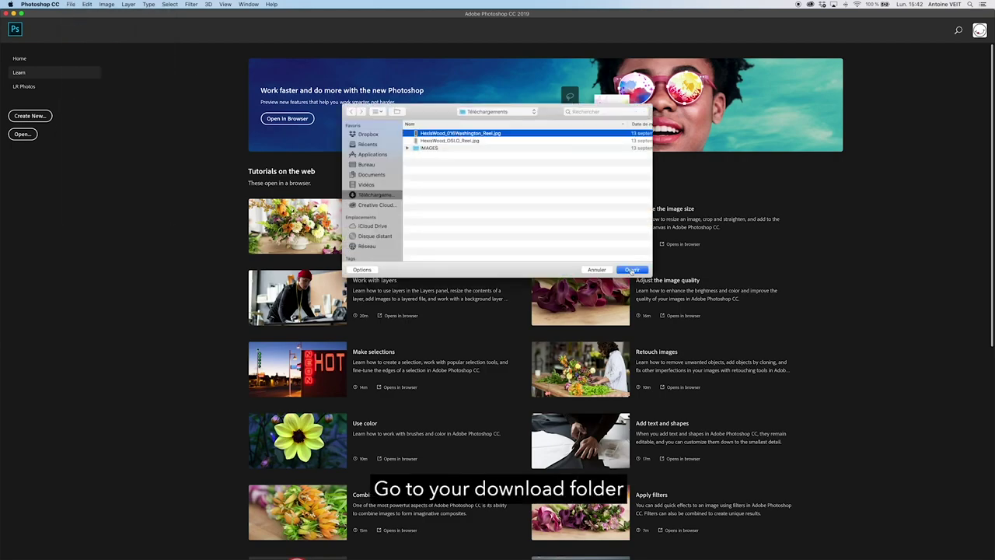
{"action": "left_click", "coordinate": [632, 270]}
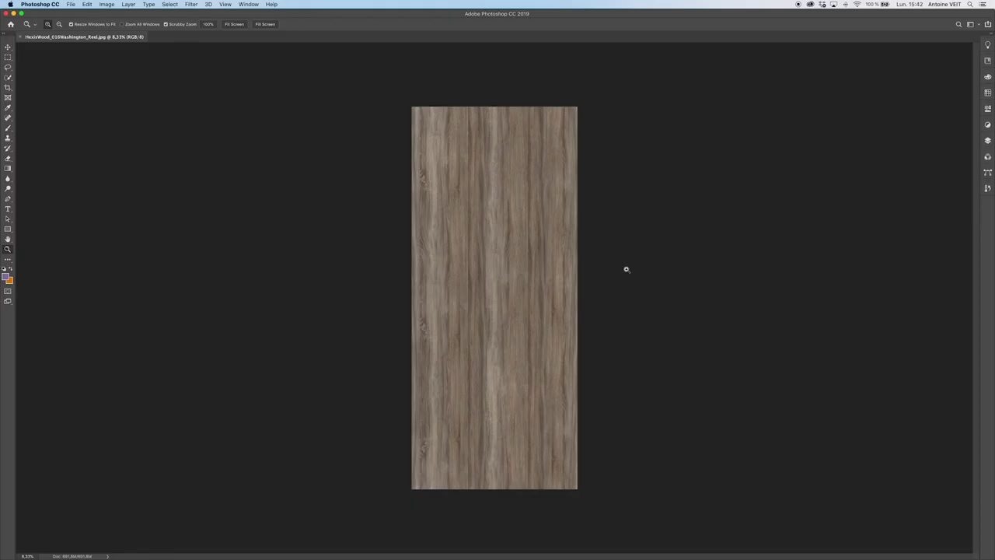
- Check the width, height and resolution of the wood pattern image
{"action": "left_click", "coordinate": [107, 4]}
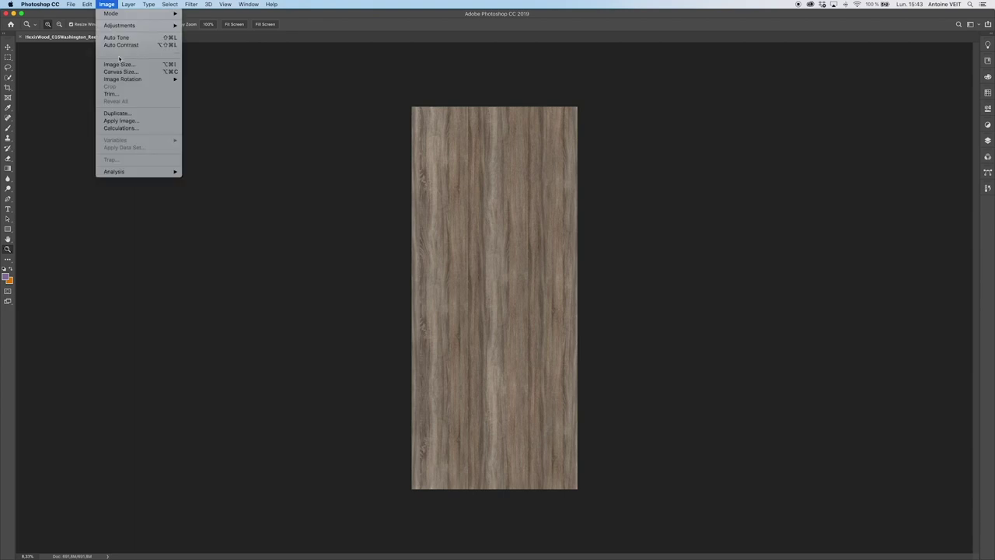
{"action": "left_click", "coordinate": [121, 65]}
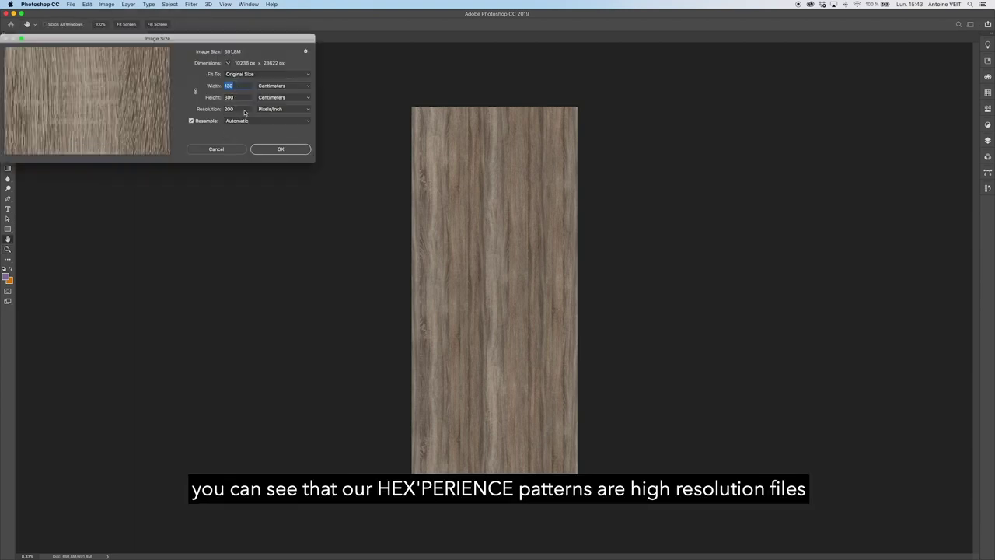
{"action": "left_click", "coordinate": [278, 148]}
- Select the entire wood image and define it as a pattern named "HEXPERIENCE - WASHINGTON"
{"action": "left_click", "coordinate": [106, 4]}
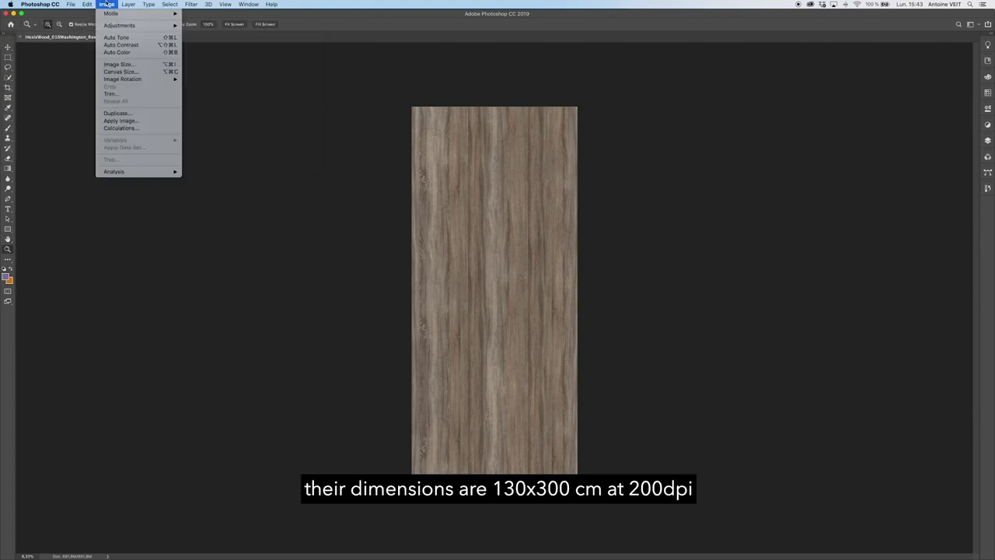
{"action": "mouse_move", "coordinate": [150, 4]}
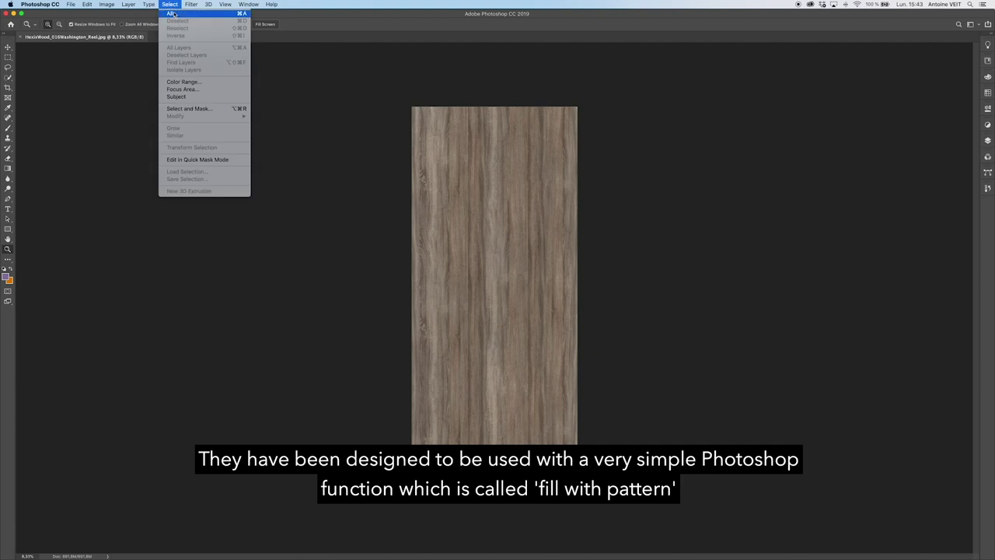
{"action": "left_click", "coordinate": [175, 13]}
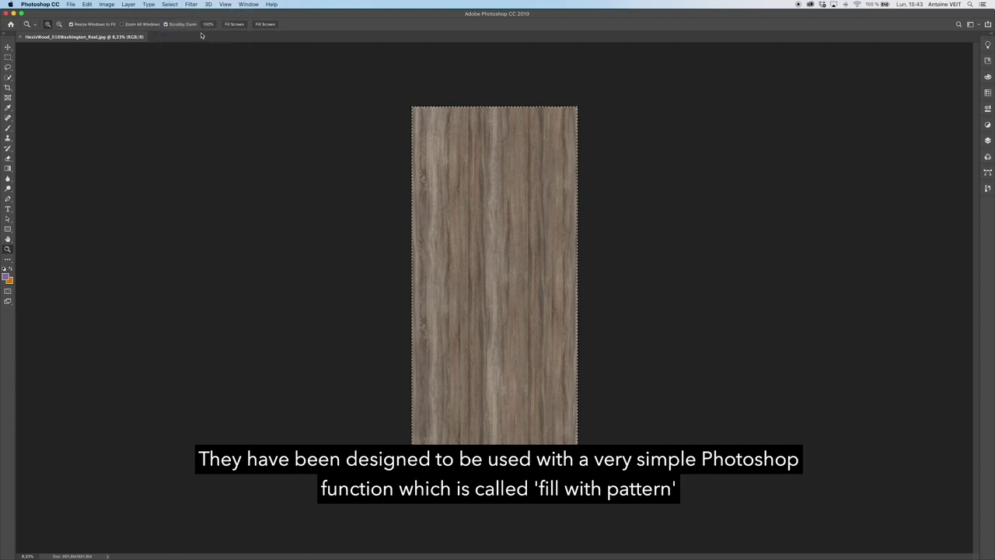
{"action": "left_click", "coordinate": [87, 4]}
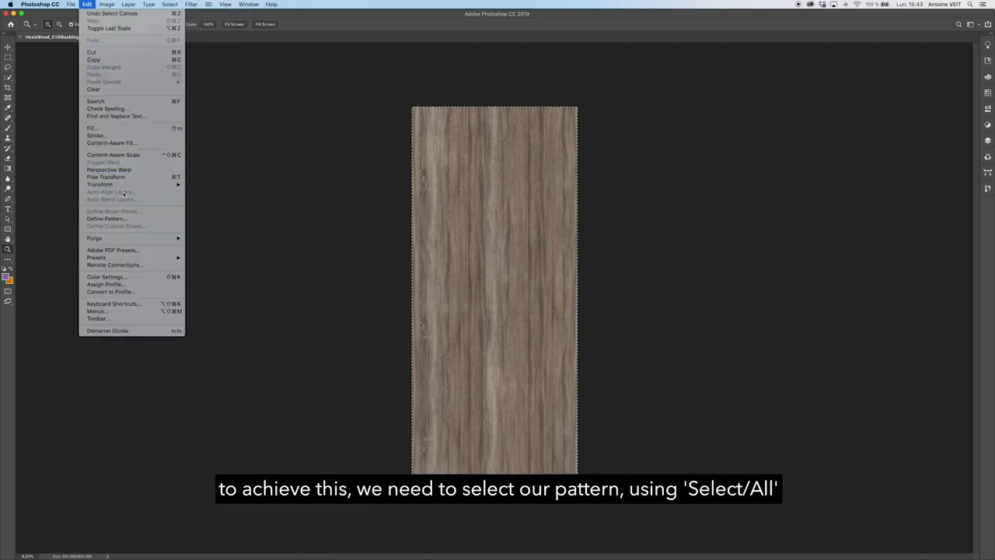
{"action": "left_click", "coordinate": [109, 219]}
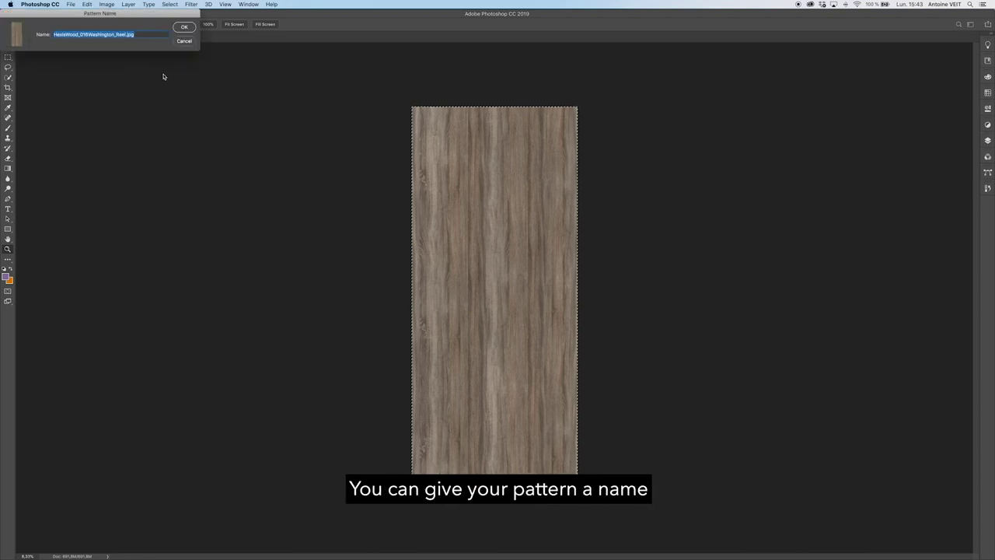
{"action": "type", "text": "HEXPERIENCE "}
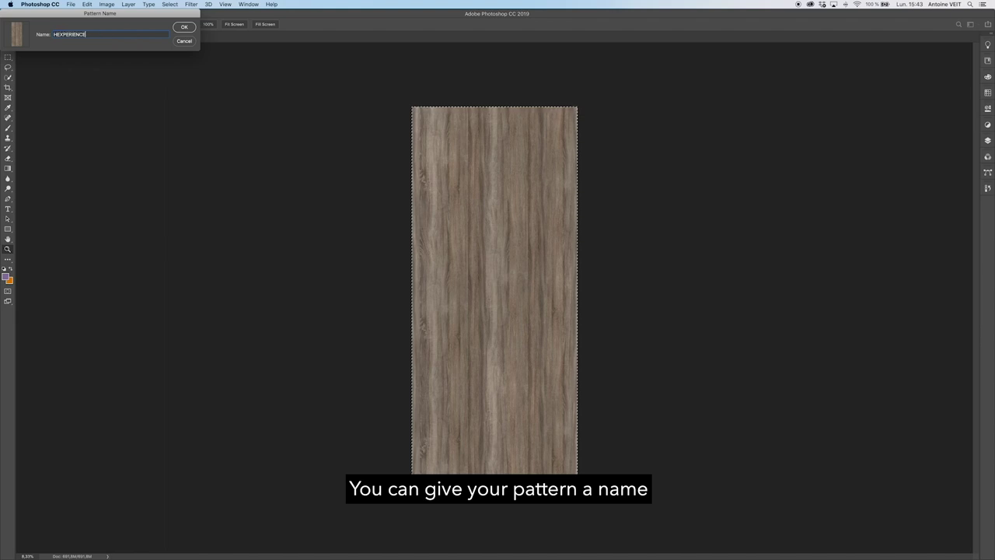
{"action": "type", "text": "- W"}
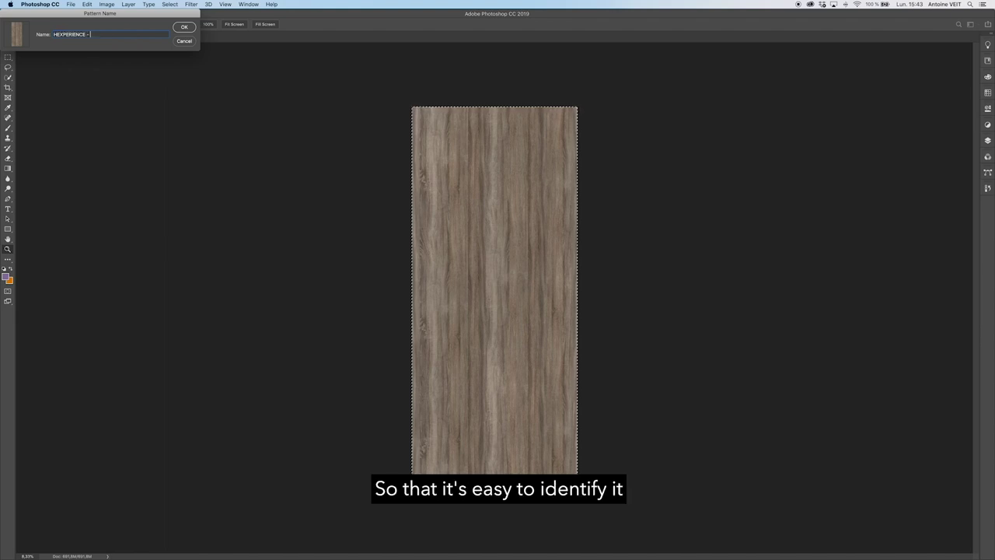
{"action": "type", "text": "ASHINGTON"}
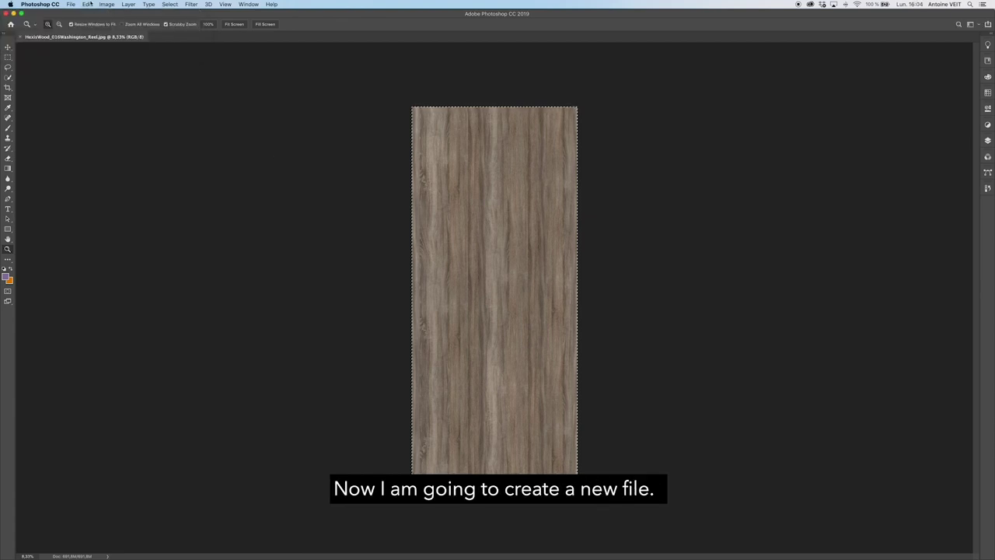
- Create a new RGB document 450 cm wide and 260 cm high at 200 pixels/inch with a white background
{"action": "left_click", "coordinate": [72, 4]}
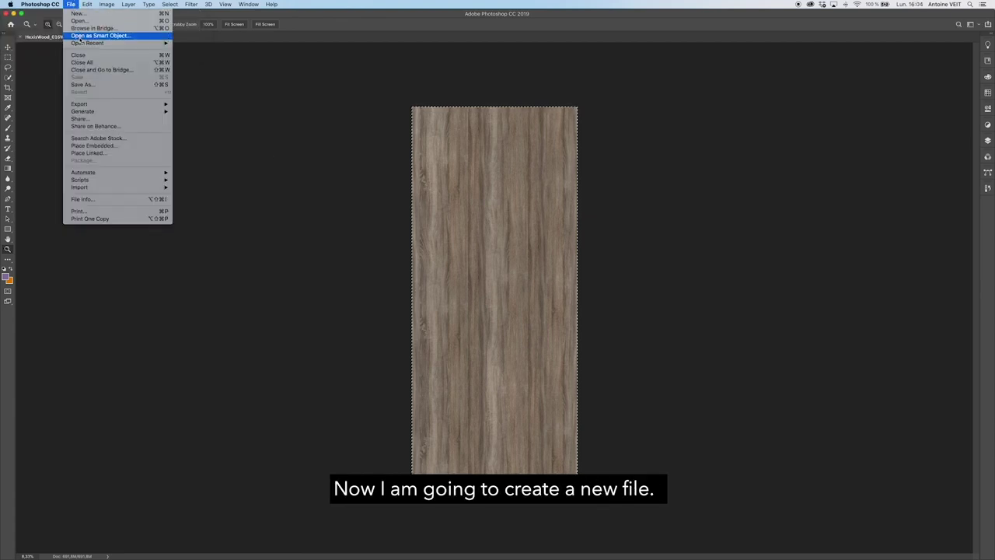
{"action": "left_click", "coordinate": [75, 13]}
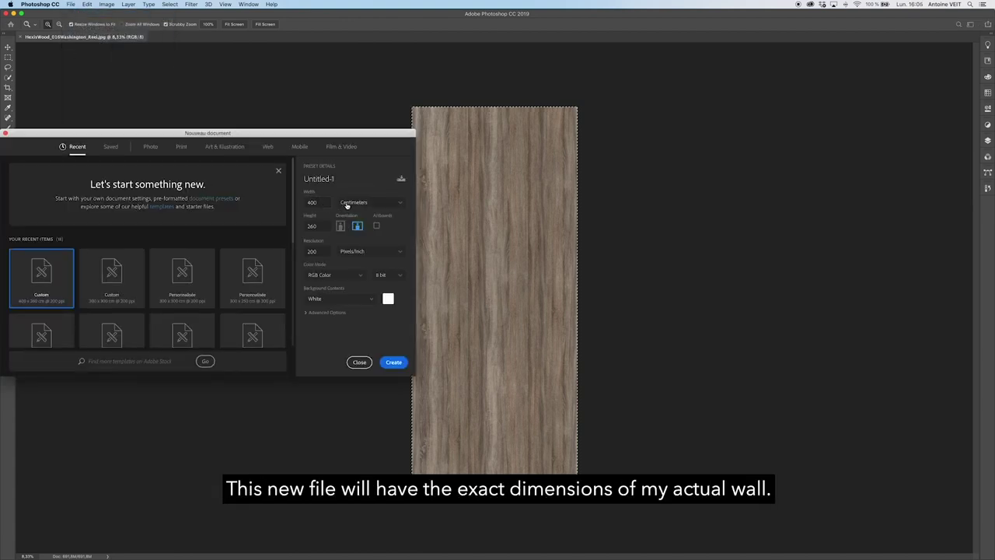
{"action": "double_click", "coordinate": [324, 202]}
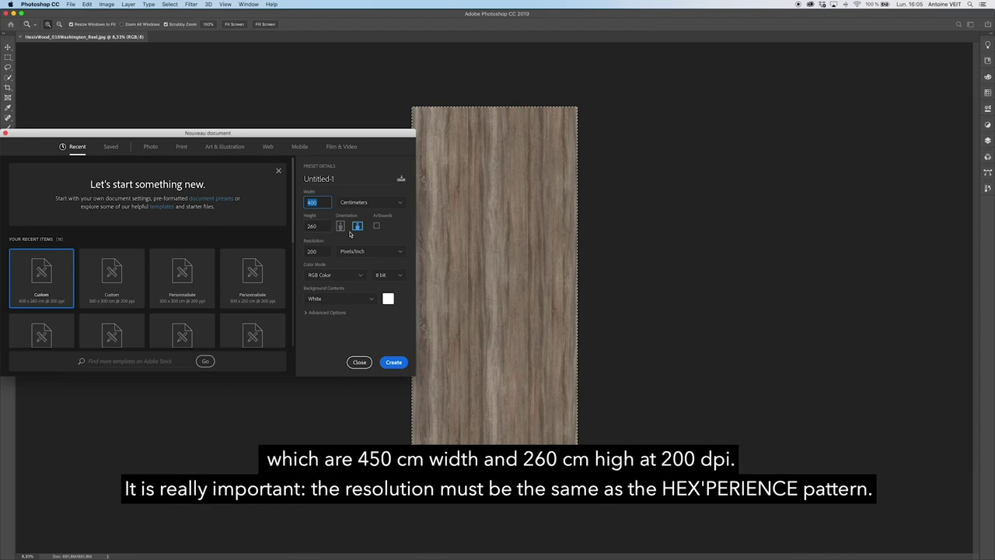
{"action": "type", "text": "450"}
{"action": "double_click", "coordinate": [328, 225]}
{"action": "left_click", "coordinate": [392, 363]}
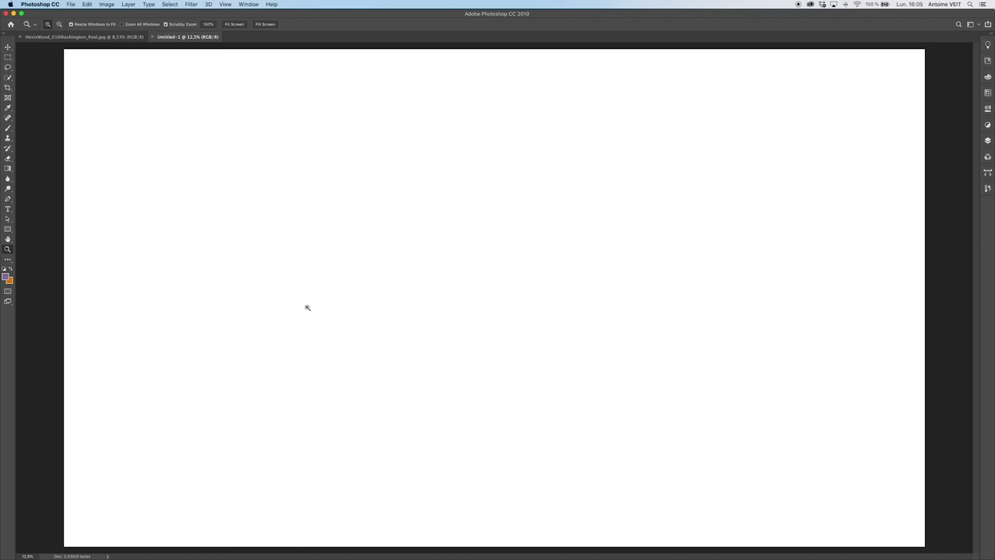
- Fill the blank canvas with the custom HEXPERIENCE Washington wood pattern in Normal mode at 100% opacity
{"action": "left_click", "coordinate": [8, 48]}
{"action": "left_click", "coordinate": [87, 4]}
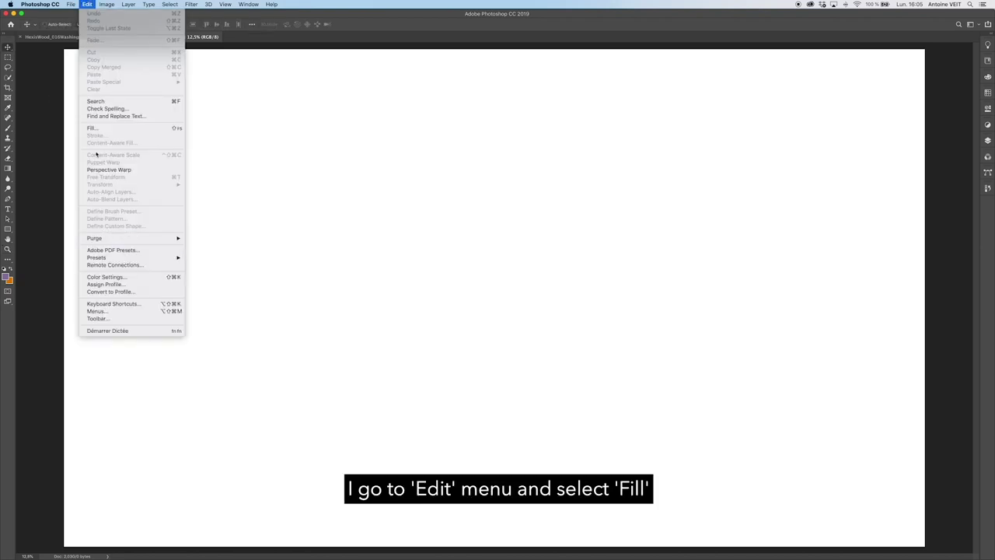
{"action": "left_click", "coordinate": [178, 129]}
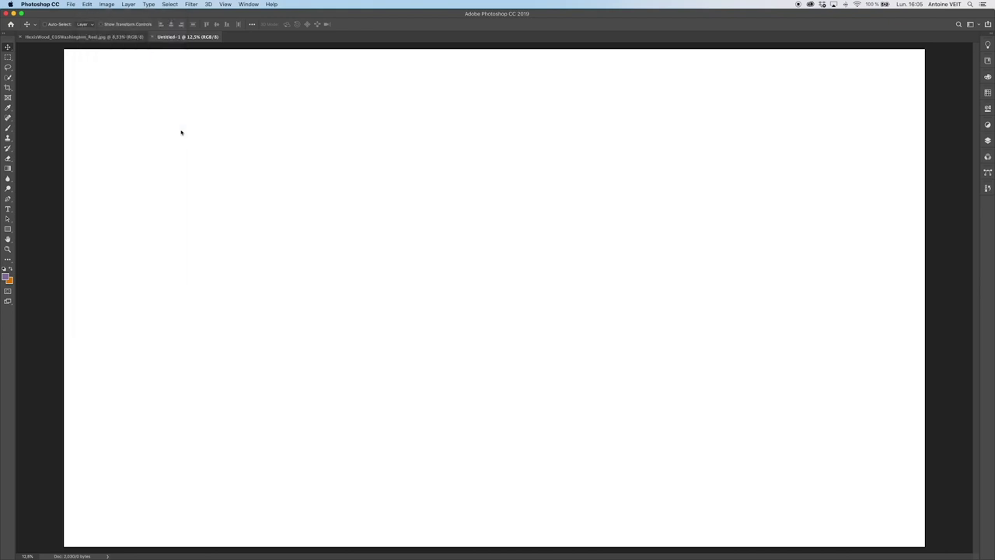
{"action": "left_click", "coordinate": [59, 26]}
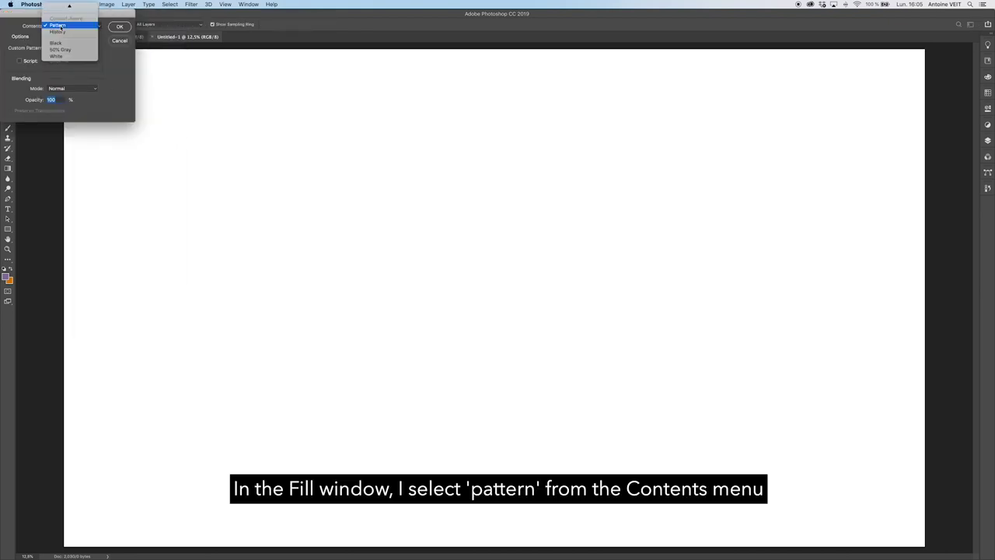
{"action": "left_click", "coordinate": [61, 26]}
{"action": "left_click", "coordinate": [55, 48]}
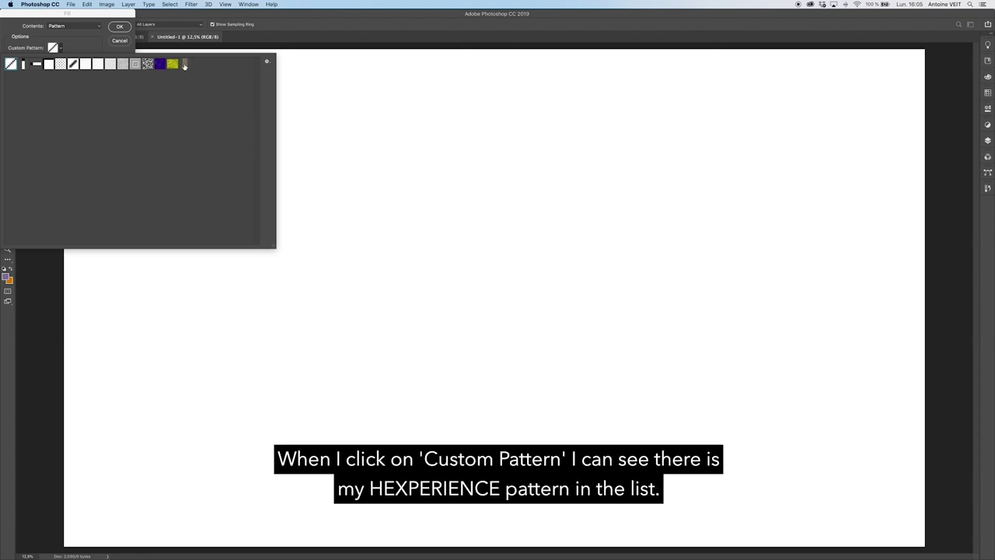
{"action": "left_click", "coordinate": [184, 64]}
{"action": "left_click", "coordinate": [123, 31]}
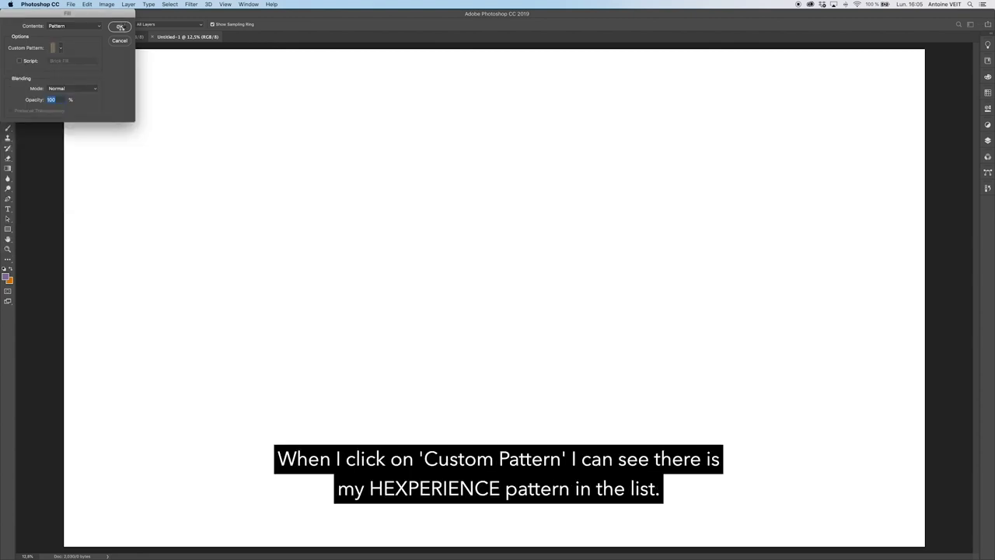
{"action": "left_click", "coordinate": [120, 27]}
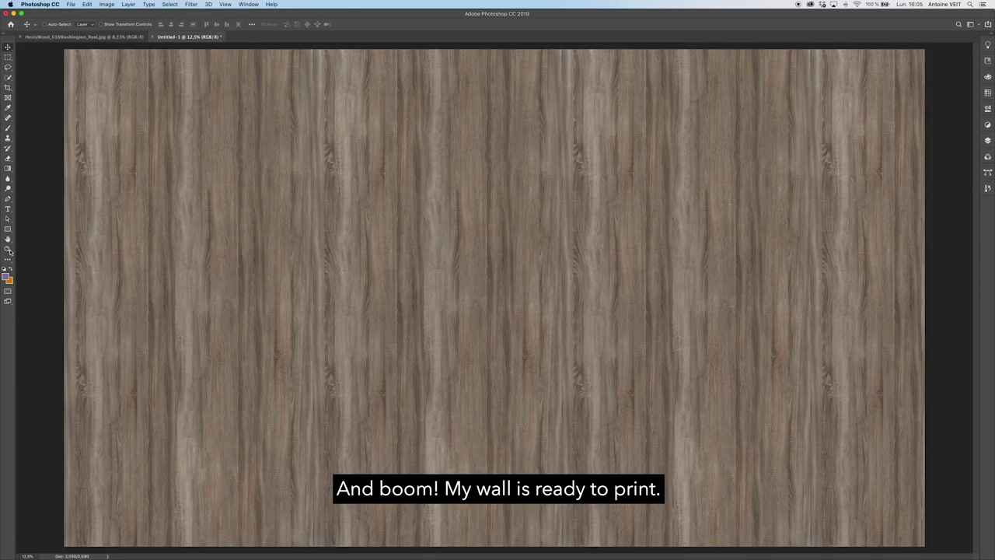
- Examine the filled wood texture's detail at 100% magnification across the wall, and return to the whole-image view
{"action": "left_click", "coordinate": [8, 249]}
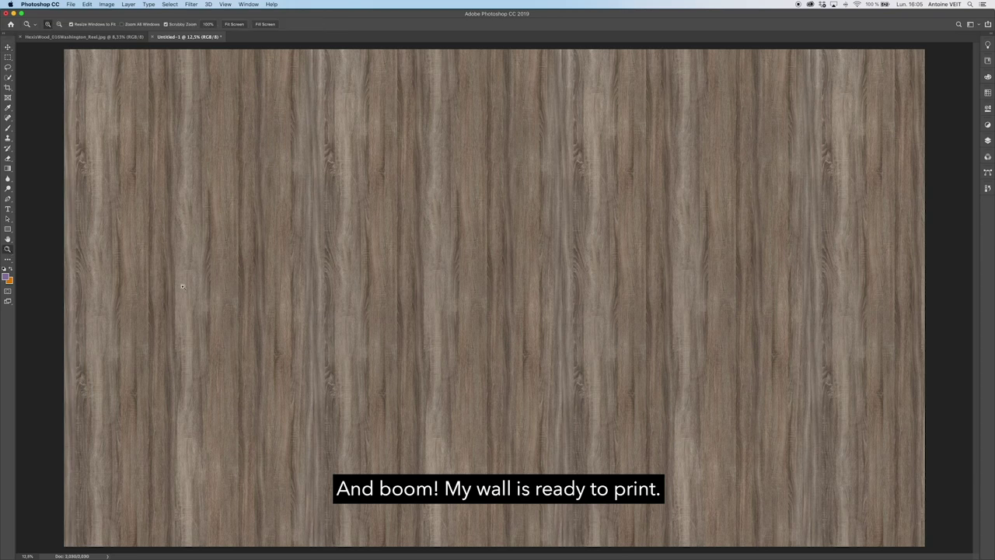
{"action": "double_click", "coordinate": [8, 250]}
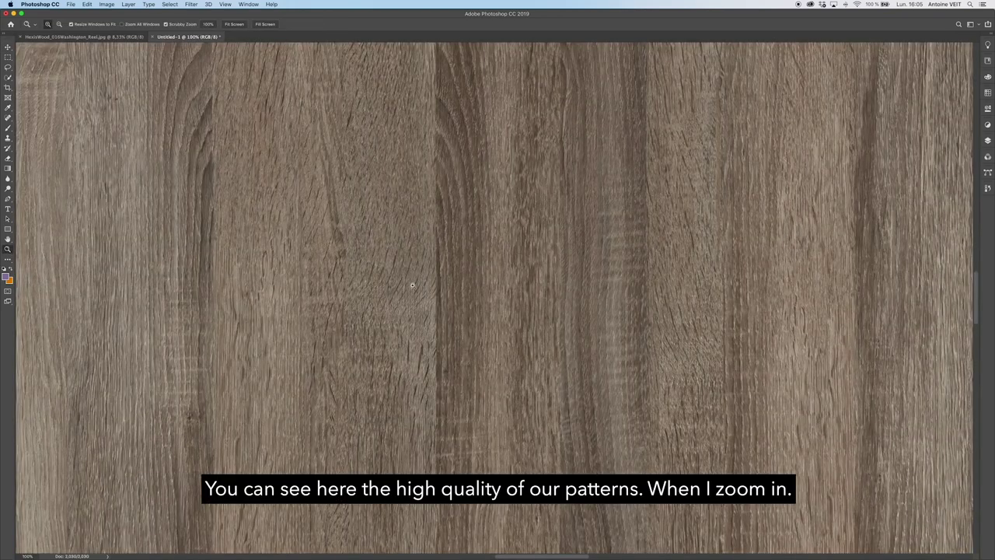
{"action": "scroll", "coordinate": [408, 285], "scroll_direction": "right", "scroll_amount": 10}
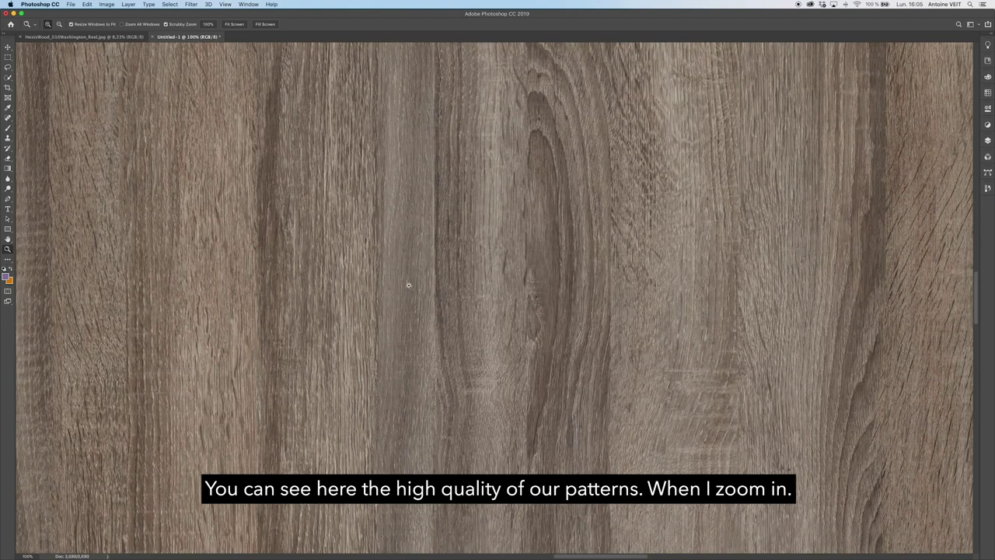
{"action": "scroll", "coordinate": [408, 285], "scroll_direction": "right", "scroll_amount": 5}
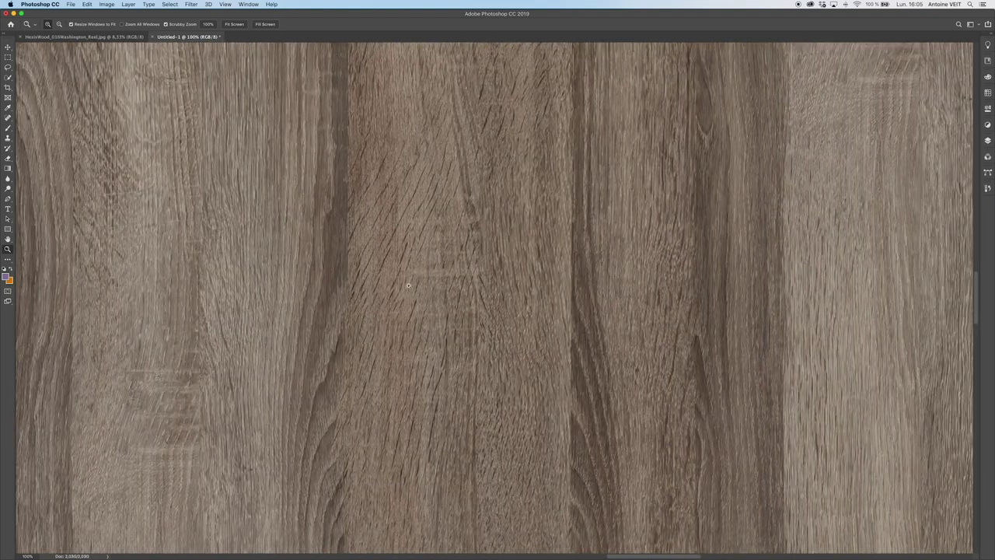
{"action": "double_click", "coordinate": [8, 239]}
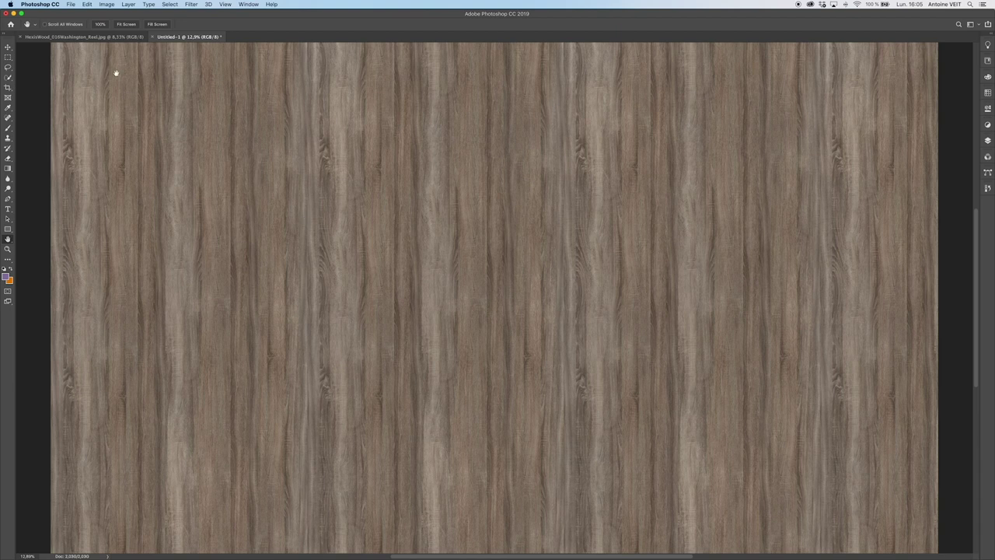
- Save the filled document in Large Document Format as WALL-450x260cm.psb in the desktop's HEX'PERIENCE folder
{"action": "left_click", "coordinate": [72, 4]}
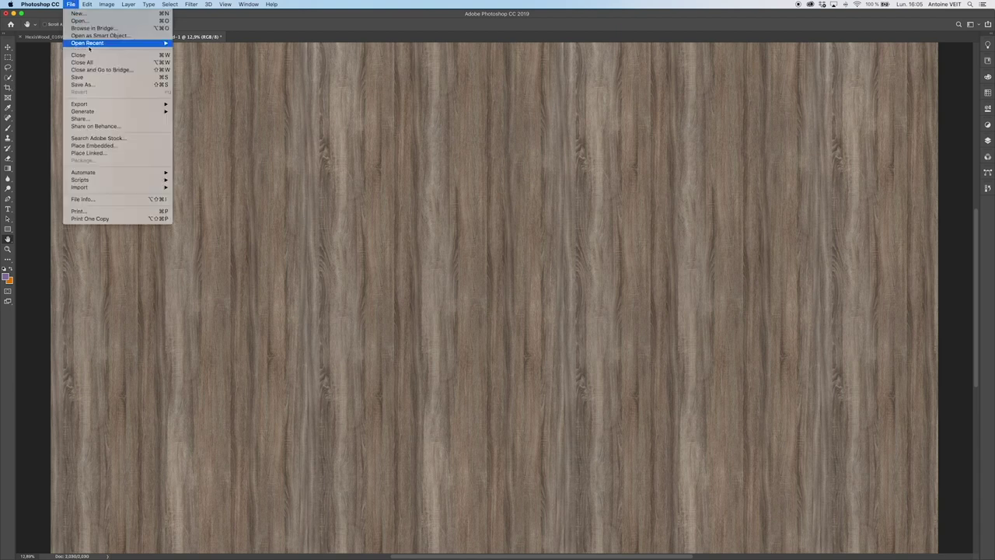
{"action": "left_click", "coordinate": [91, 83]}
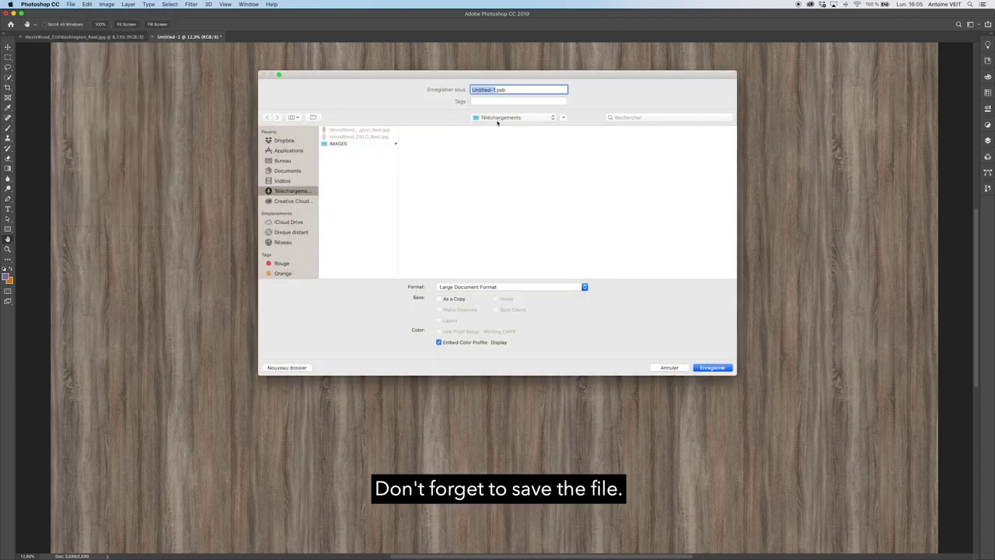
{"action": "left_click", "coordinate": [497, 118]}
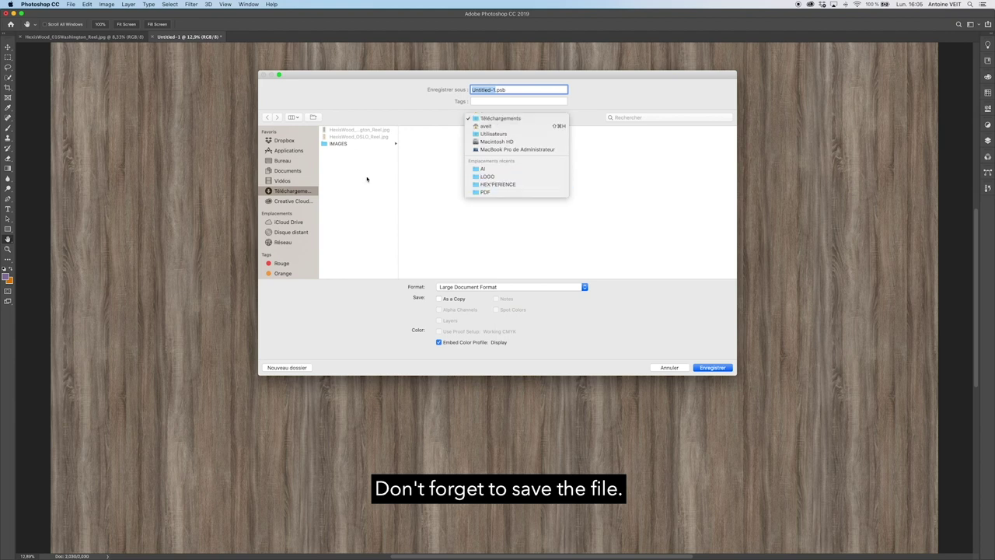
{"action": "left_click", "coordinate": [294, 162]}
{"action": "left_click", "coordinate": [293, 162]}
{"action": "left_click", "coordinate": [354, 130]}
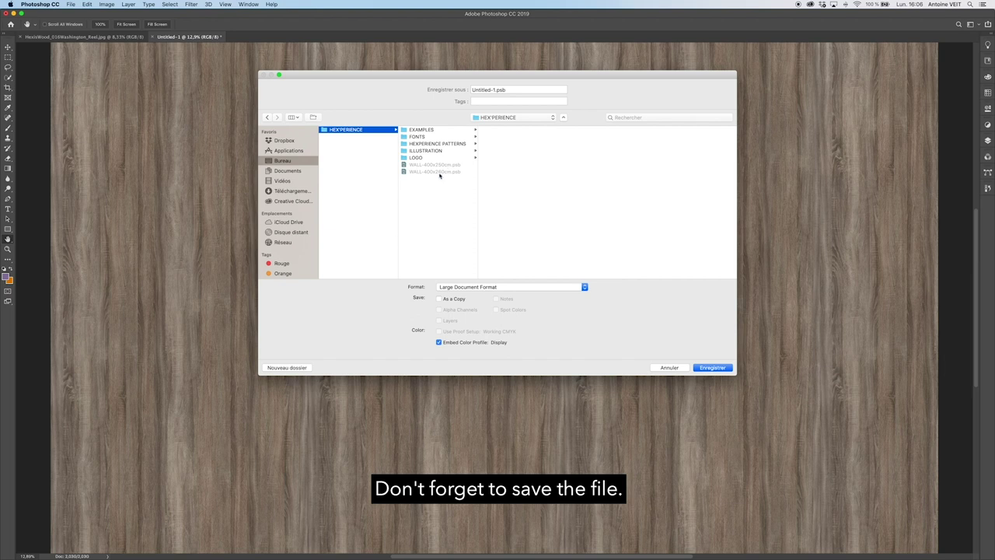
{"action": "left_click", "coordinate": [445, 171]}
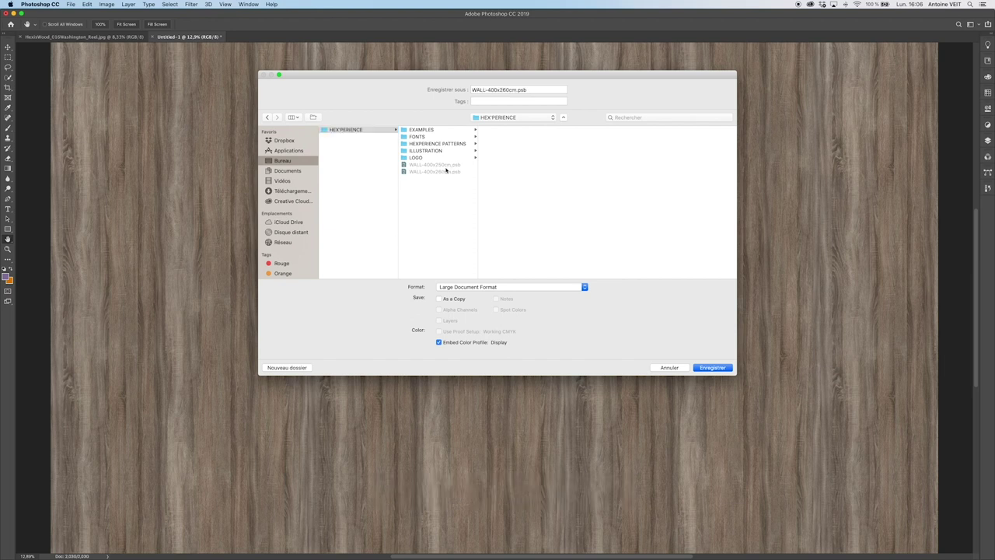
{"action": "left_click", "coordinate": [493, 90]}
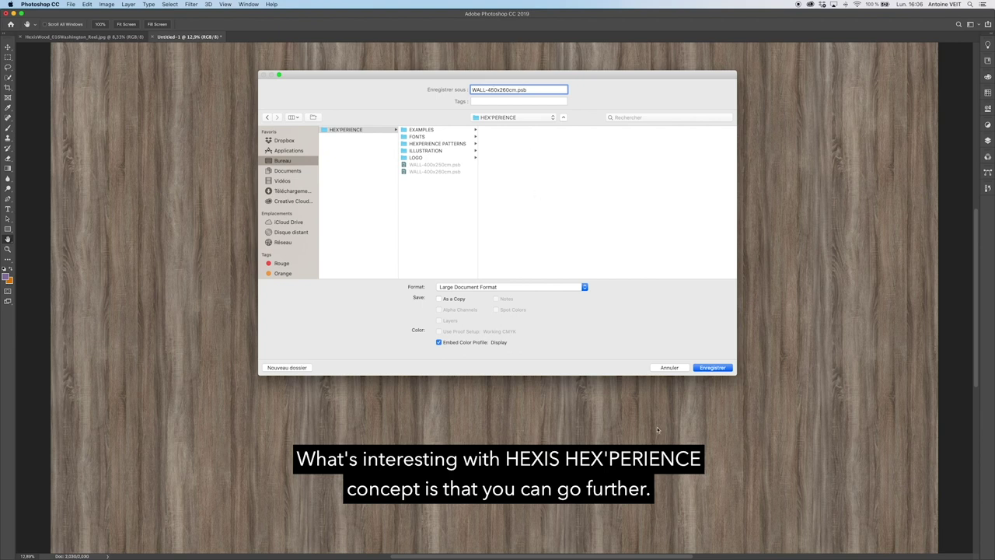
{"action": "left_click", "coordinate": [713, 367]}
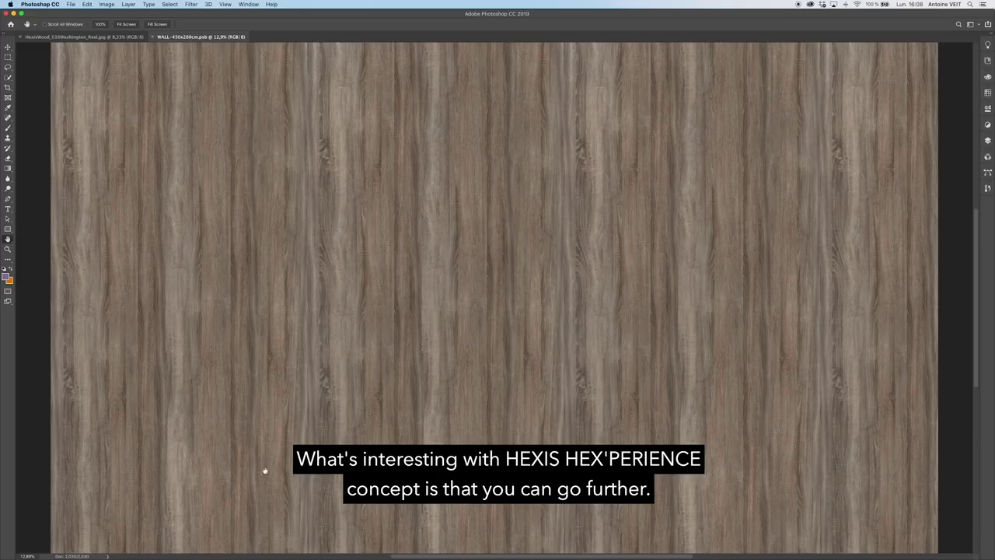
- Launch Adobe Illustrator from the installed applications
{"action": "mouse_move", "coordinate": [381, 557]}
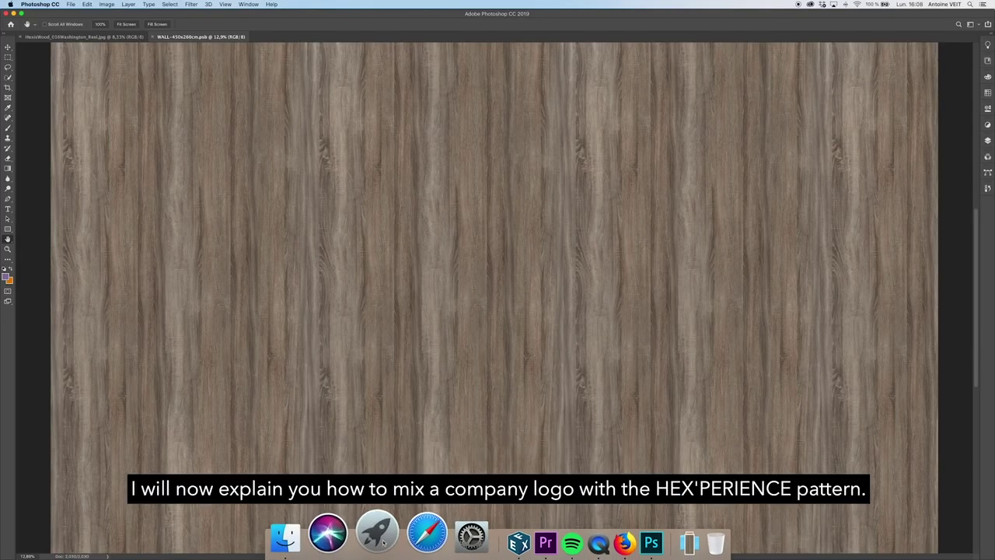
{"action": "left_click", "coordinate": [378, 534]}
{"action": "left_click", "coordinate": [443, 349]}
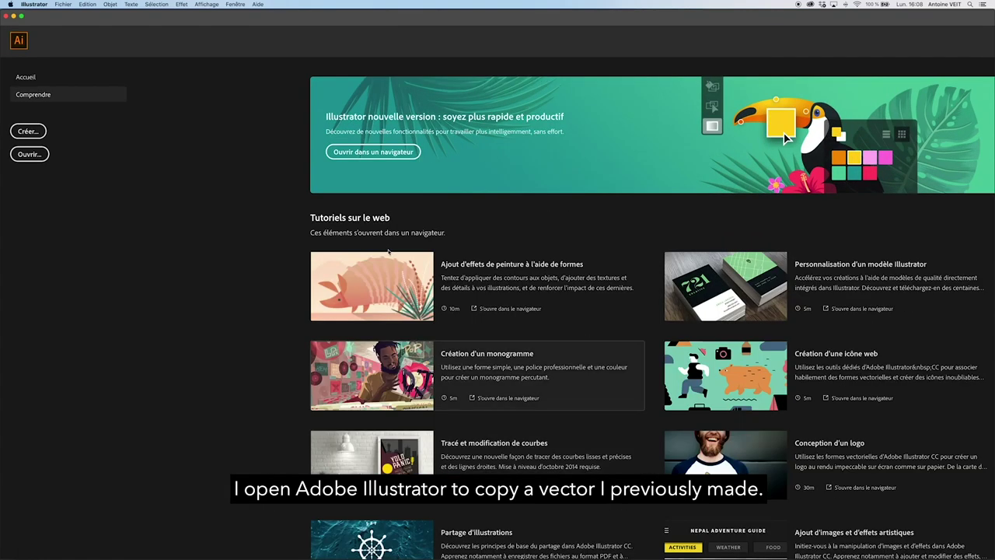
- Open LOGO.ai from the LOGO folder inside the HEX'PERIENCE folder
{"action": "left_click", "coordinate": [85, 4]}
{"action": "left_click", "coordinate": [68, 29]}
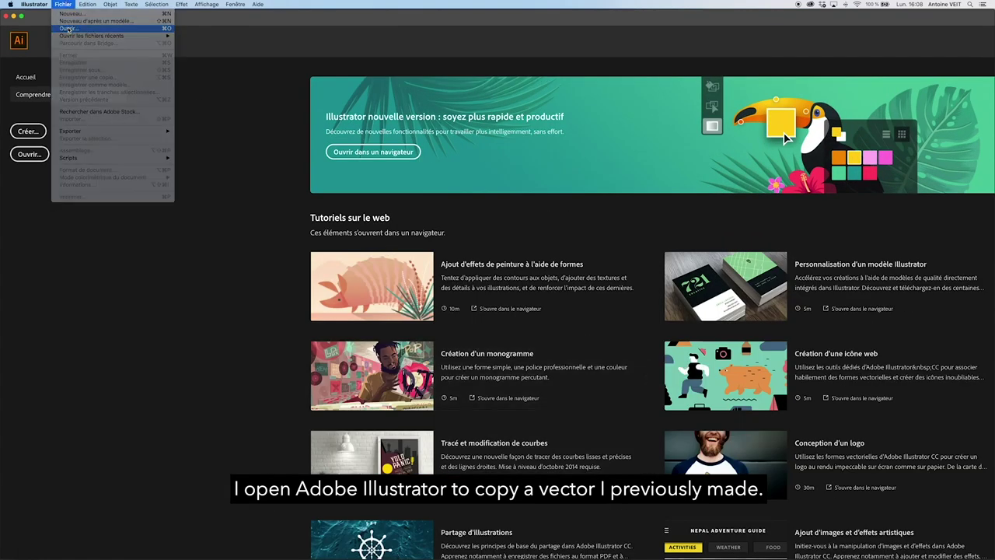
{"action": "left_click", "coordinate": [475, 113]}
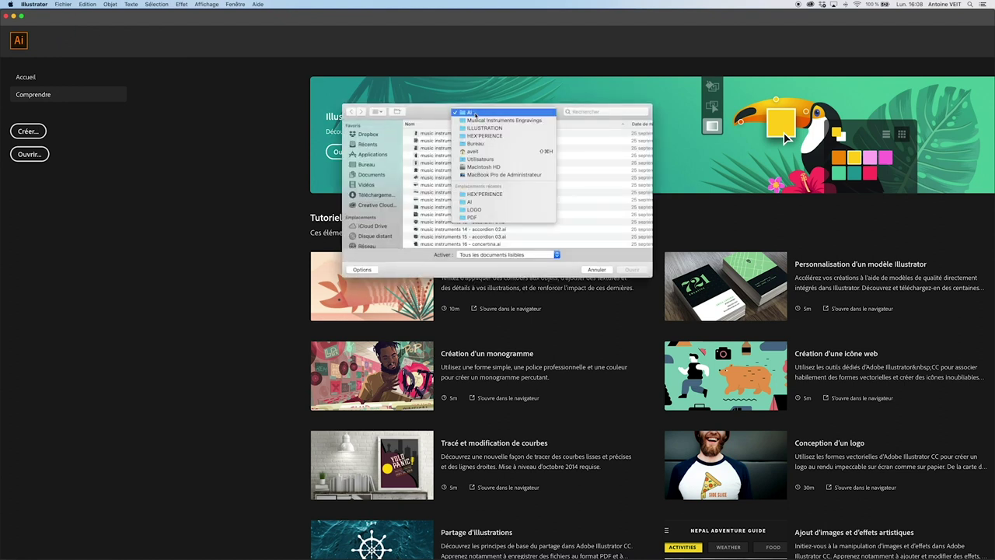
{"action": "left_click", "coordinate": [476, 130]}
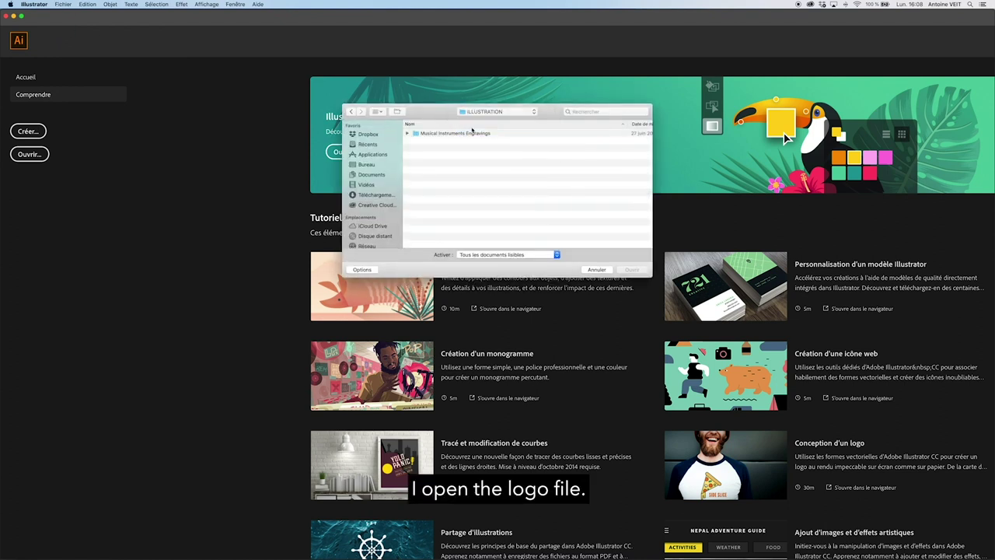
{"action": "left_click", "coordinate": [481, 113]}
{"action": "left_click", "coordinate": [476, 142]}
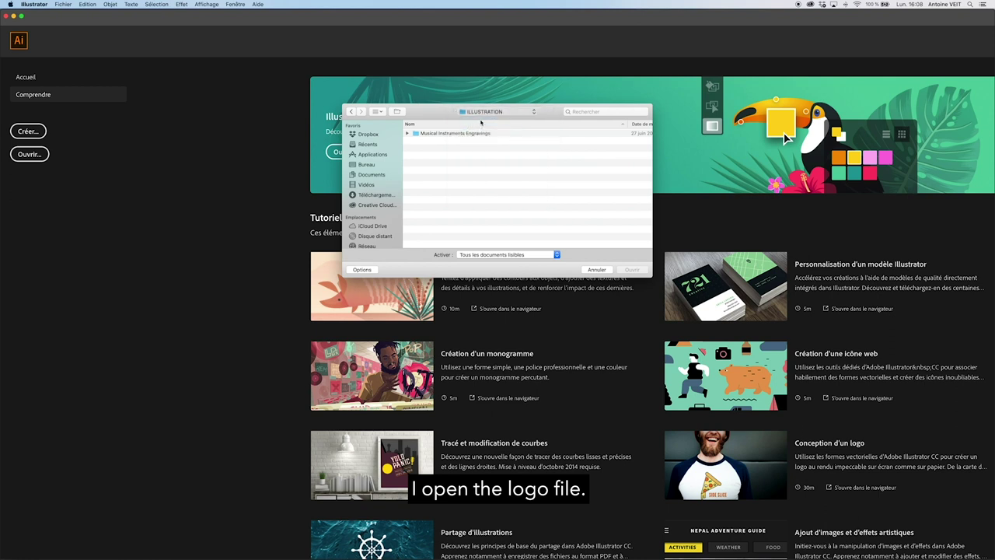
{"action": "double_click", "coordinate": [429, 162]}
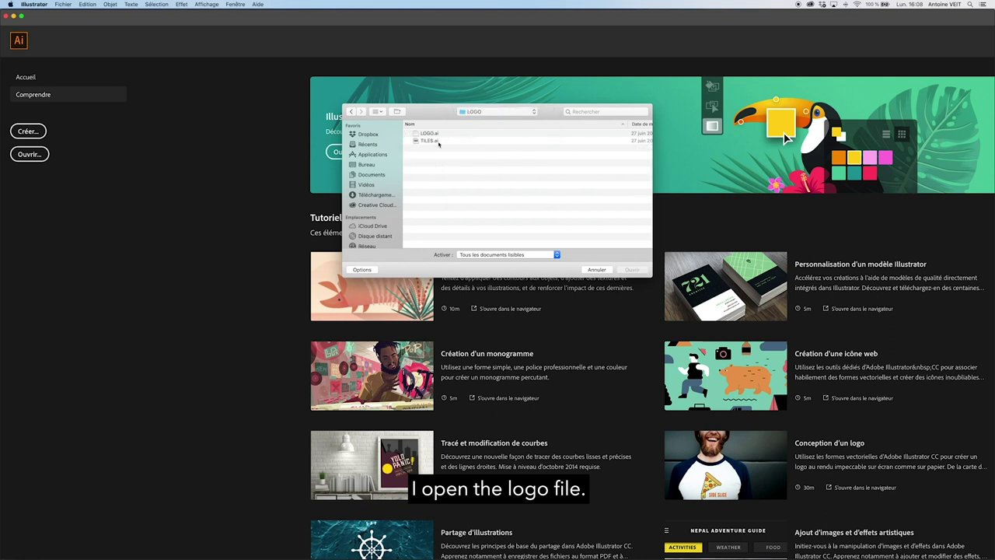
{"action": "left_click", "coordinate": [430, 133]}
{"action": "left_click", "coordinate": [637, 270]}
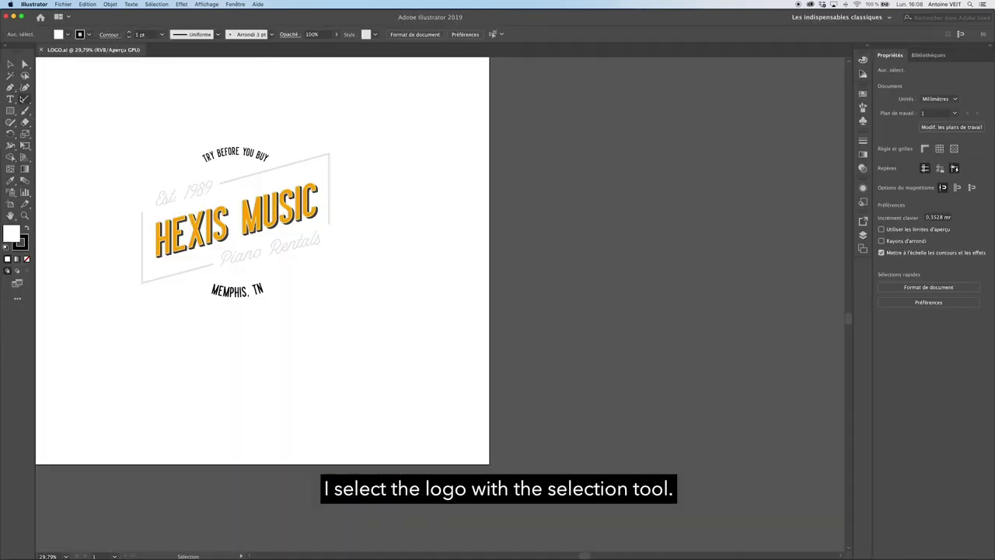
- Select the entire Hexis Music logo artwork and copy it to the clipboard
{"action": "left_click", "coordinate": [10, 64]}
{"action": "left_click_drag", "start_coordinate": [71, 82], "coordinate": [328, 272]}
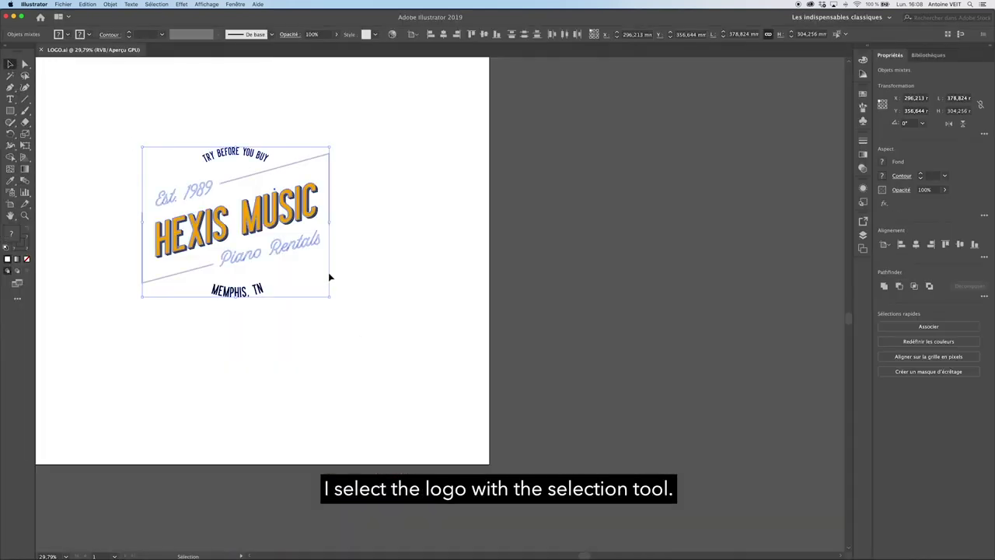
{"action": "left_click", "coordinate": [87, 4]}
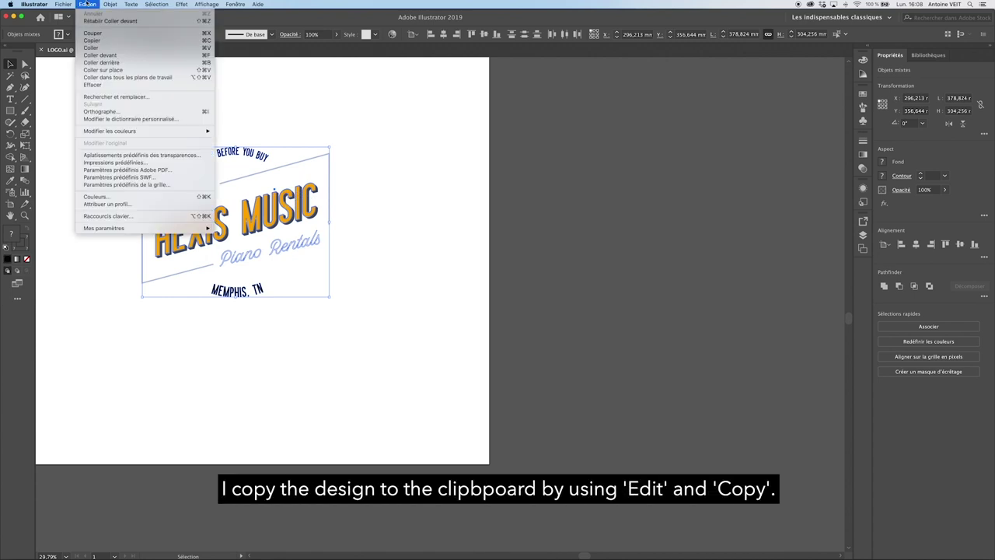
{"action": "left_click", "coordinate": [91, 41]}
- Switch to Photoshop and paste the copied logo into the wall document as a Smart Object
{"action": "key", "text": "super+Tab"}
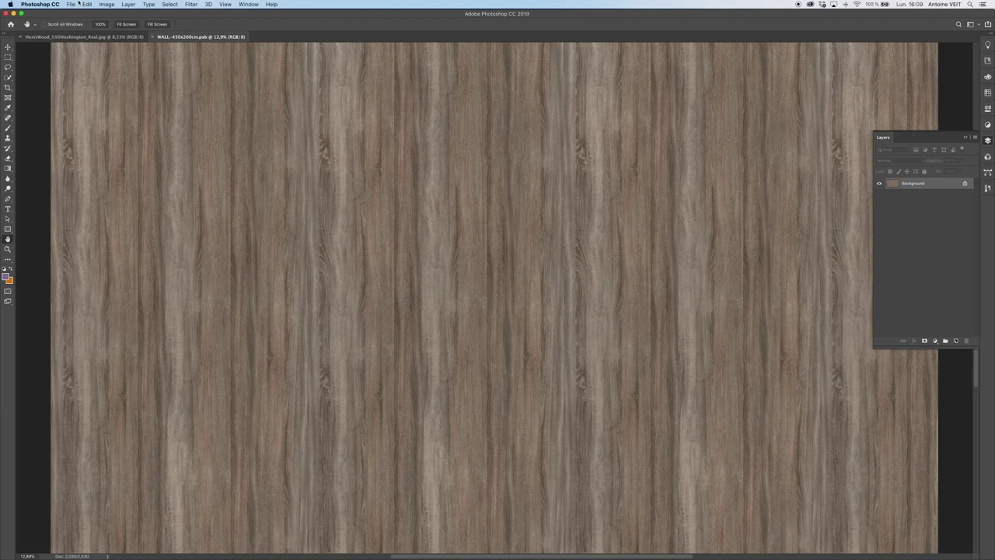
{"action": "left_click", "coordinate": [71, 4]}
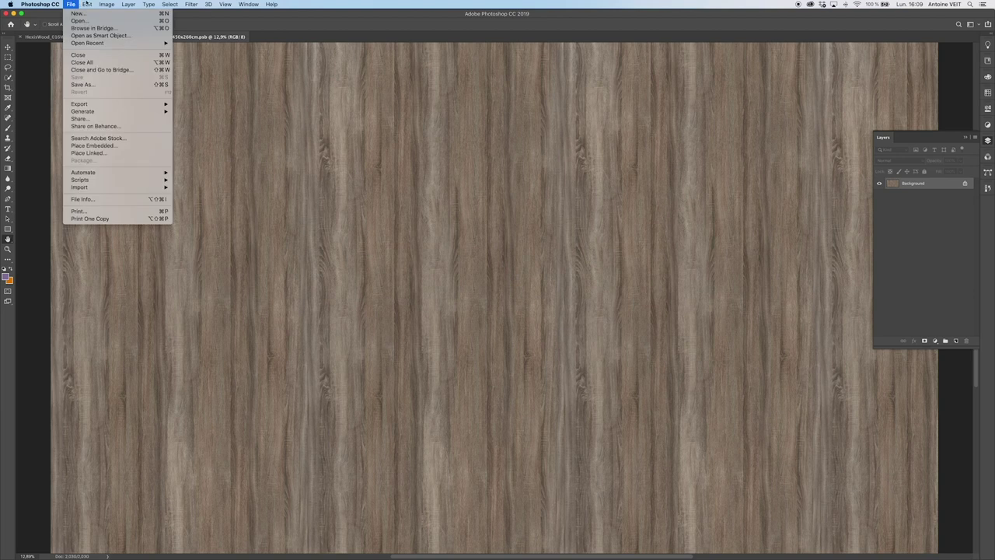
{"action": "mouse_move", "coordinate": [87, 3]}
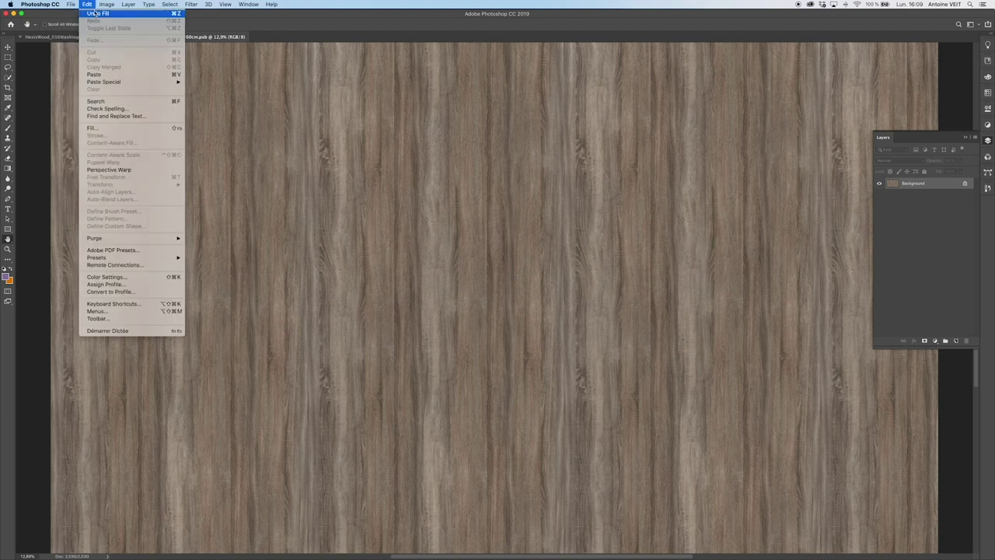
{"action": "left_click", "coordinate": [300, 89]}
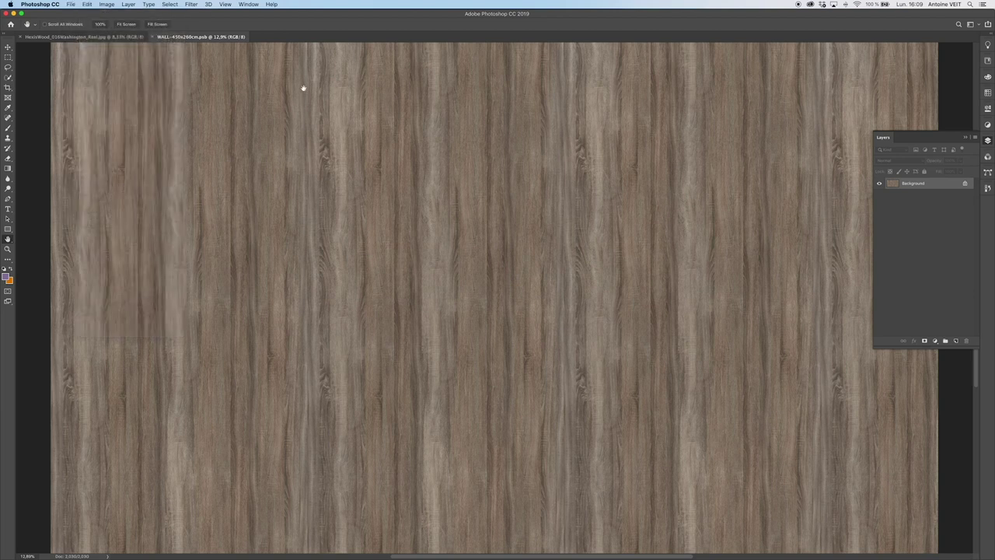
{"action": "left_click", "coordinate": [86, 3]}
{"action": "left_click", "coordinate": [94, 75]}
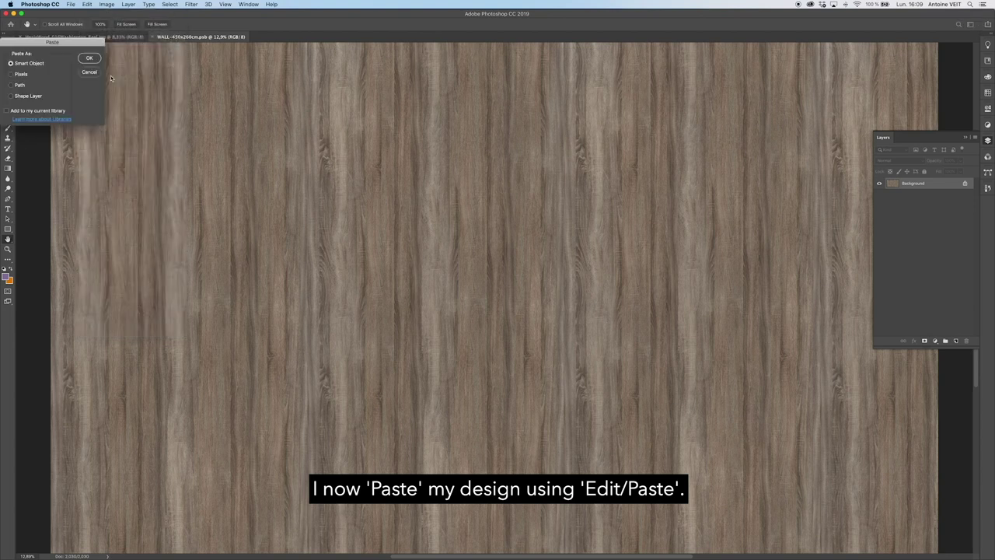
{"action": "left_click_drag", "start_coordinate": [47, 48], "coordinate": [575, 172]}
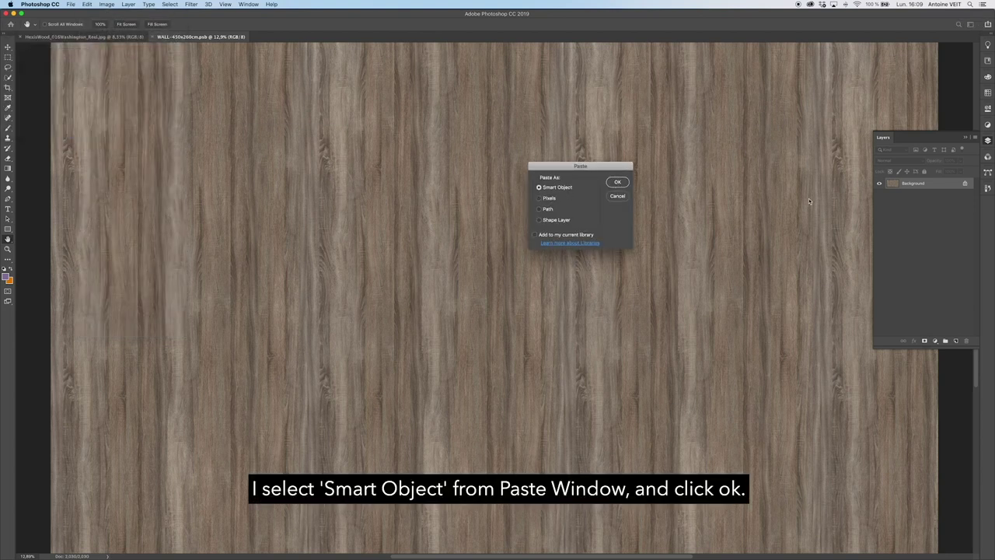
{"action": "key", "text": "Return"}
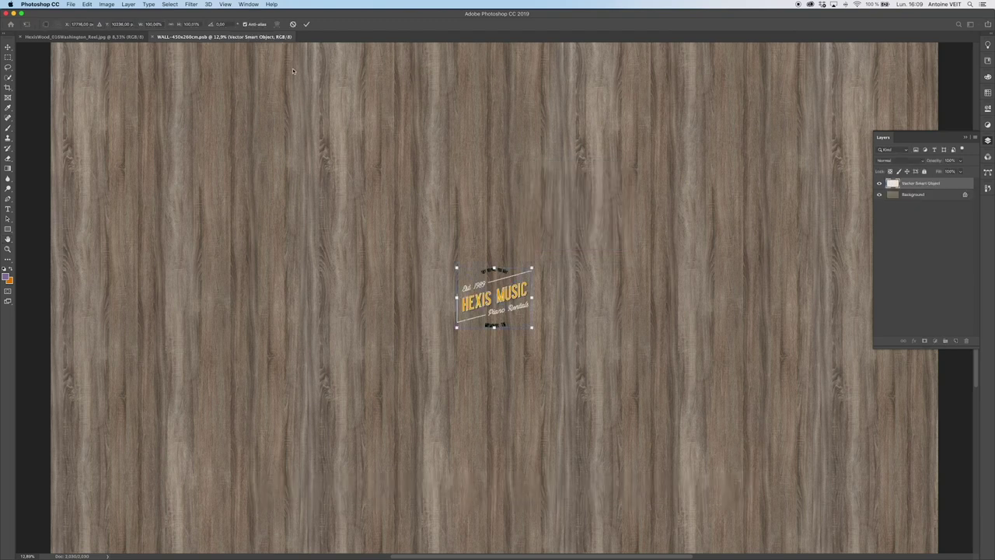
- Try scaling the pasted logo proportionally at 200%, 194%, 1000% and 800%
{"action": "left_click", "coordinate": [153, 24]}
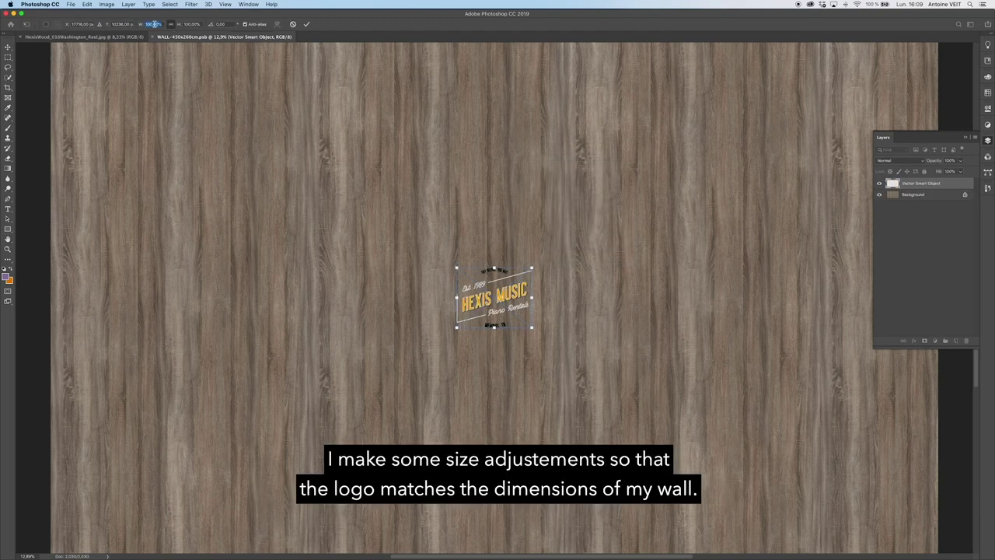
{"action": "type", "text": "200"}
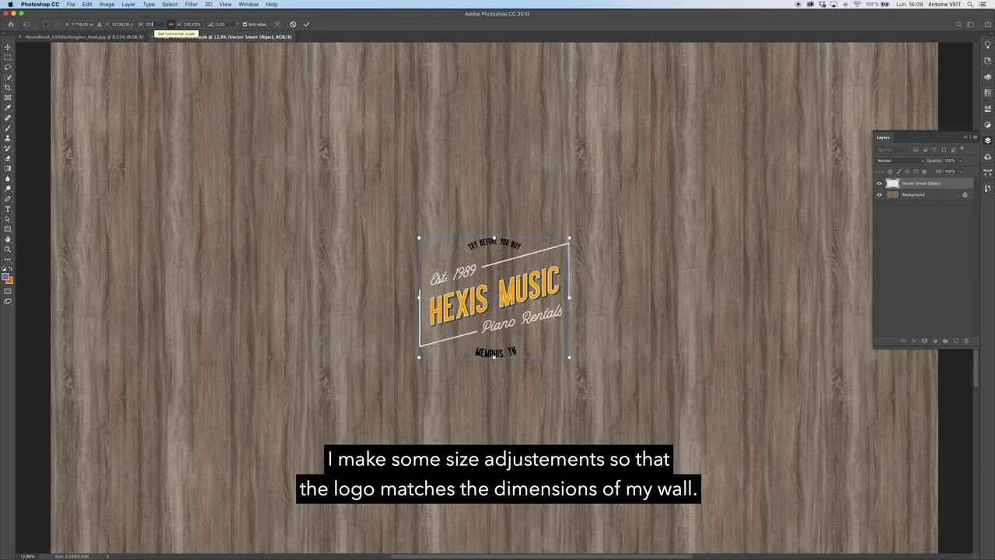
{"action": "key", "text": "BackSpace"}
{"action": "key", "text": "BackSpace"}
{"action": "key", "text": "BackSpace"}
{"action": "type", "text": "184"}
{"action": "key", "text": "Return"}
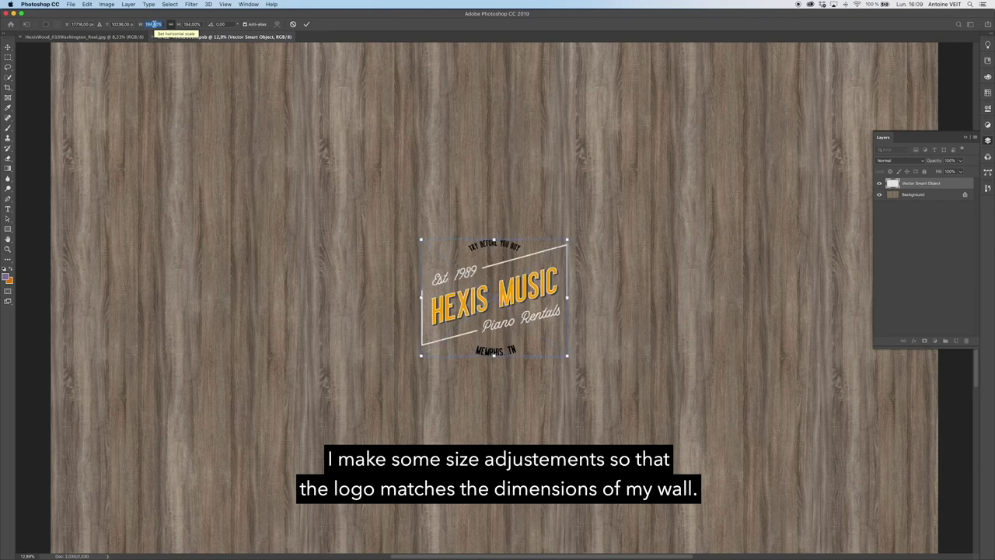
{"action": "type", "text": "100"}
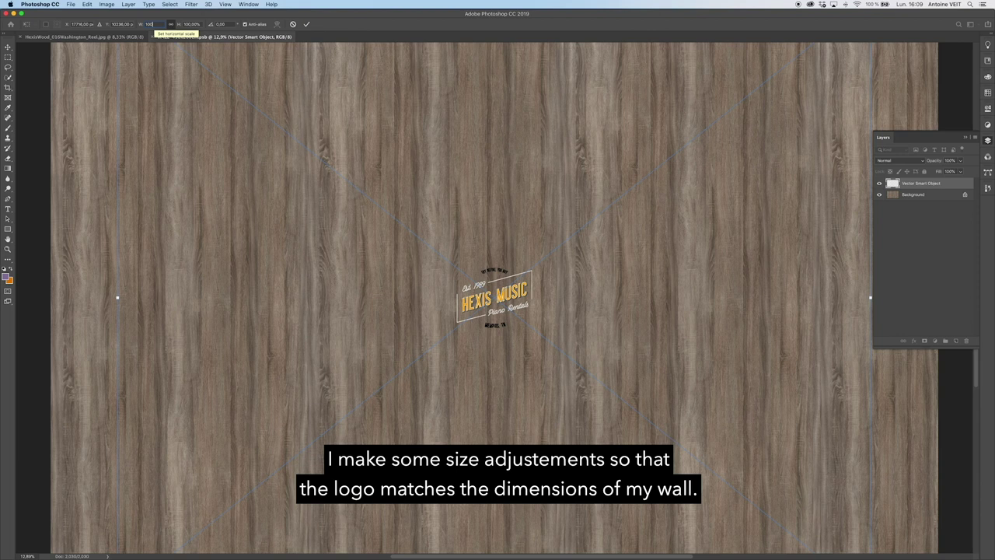
{"action": "type", "text": "0"}
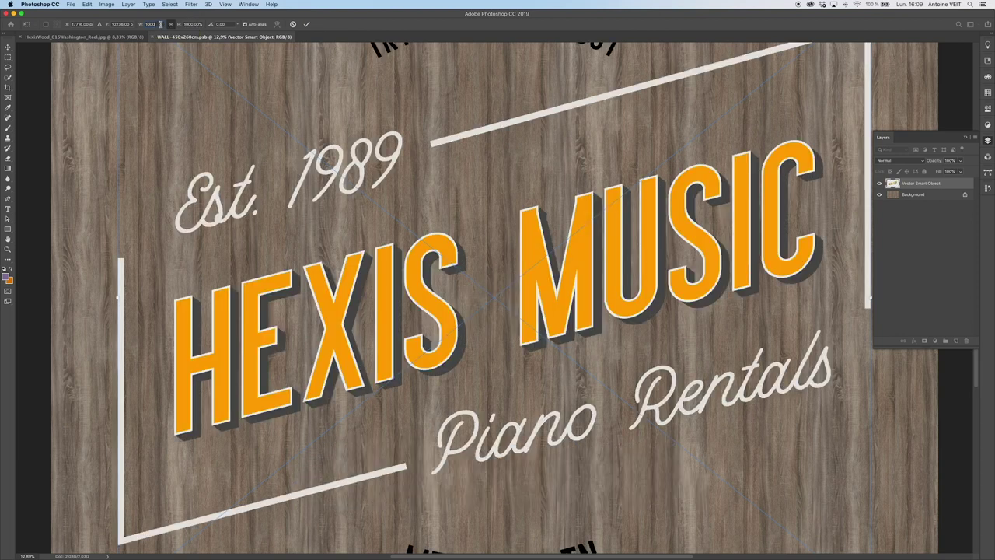
{"action": "double_click", "coordinate": [156, 24]}
{"action": "type", "text": "800"}
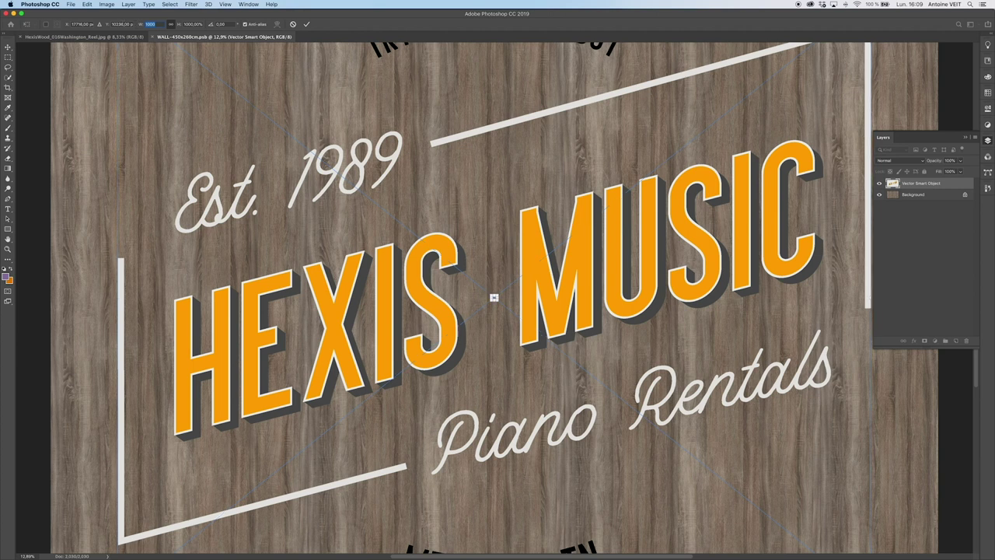
- Scale the pasted logo proportionally to 500% and commit the transformation
{"action": "double_click", "coordinate": [159, 24]}
{"action": "type", "text": "500"}
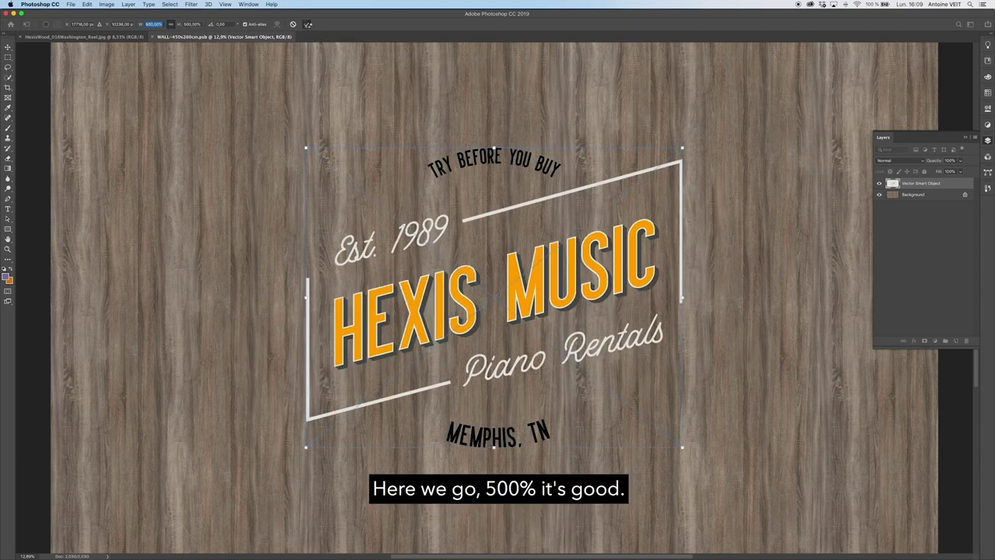
{"action": "left_click", "coordinate": [307, 24]}
- Move the logo straight up on the wood wall with the Move tool, keeping its horizontal position
{"action": "left_click", "coordinate": [8, 47]}
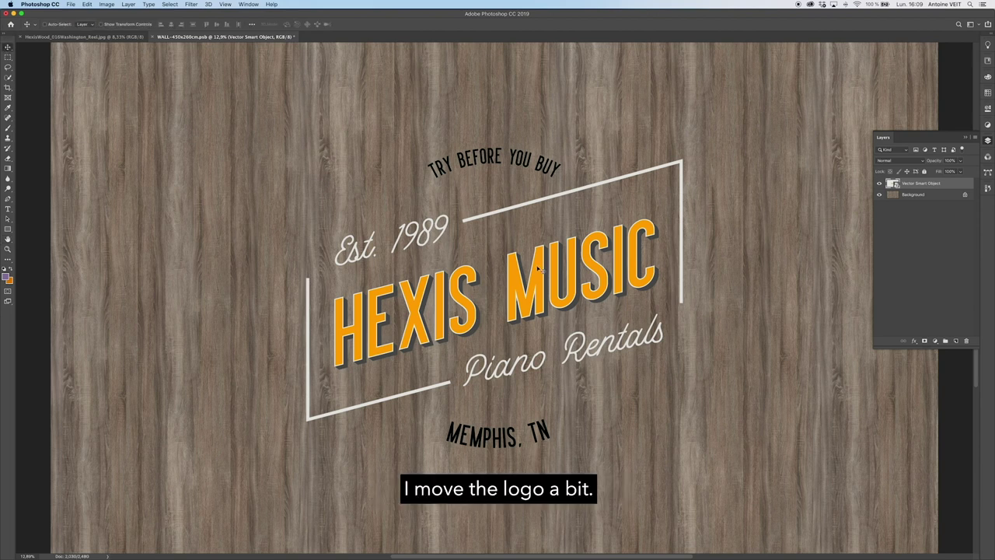
{"action": "left_click_drag", "start_coordinate": [540, 230], "coordinate": [541, 216]}
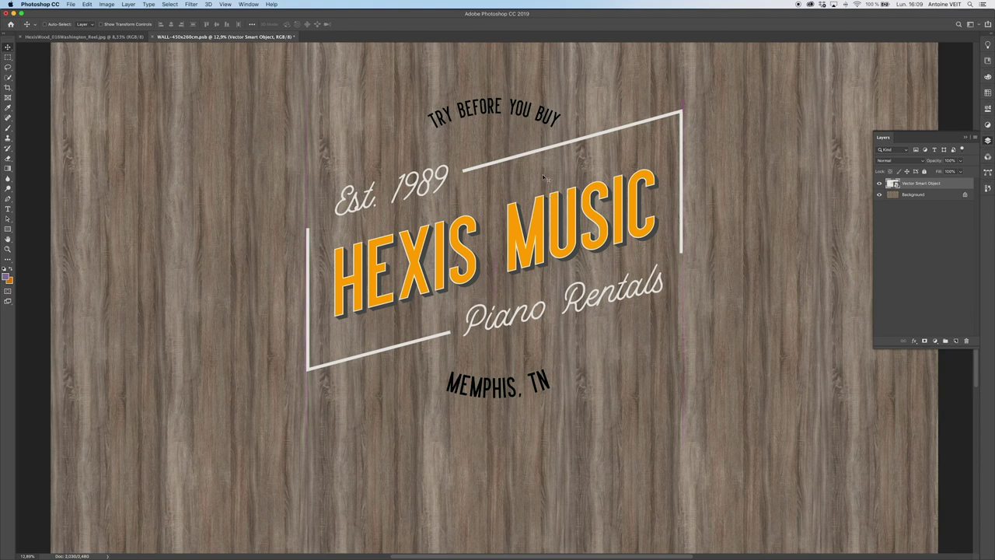
- Save the wall document with the logo in it, keeping Maximize Compatibility enabled
{"action": "scroll", "coordinate": [542, 177], "scroll_direction": "left", "scroll_amount": 1}
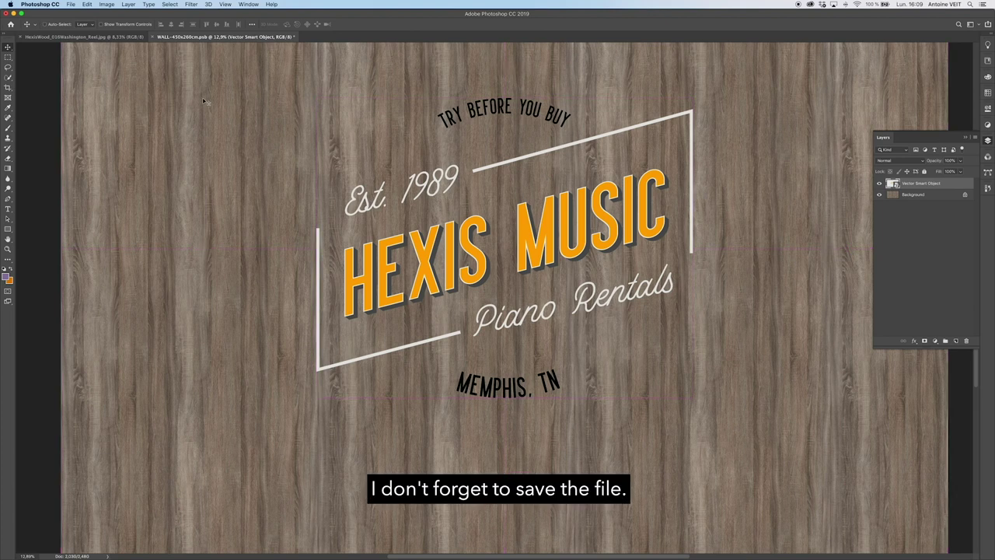
{"action": "scroll", "coordinate": [207, 98], "scroll_direction": "right", "scroll_amount": 3}
{"action": "left_click", "coordinate": [71, 4]}
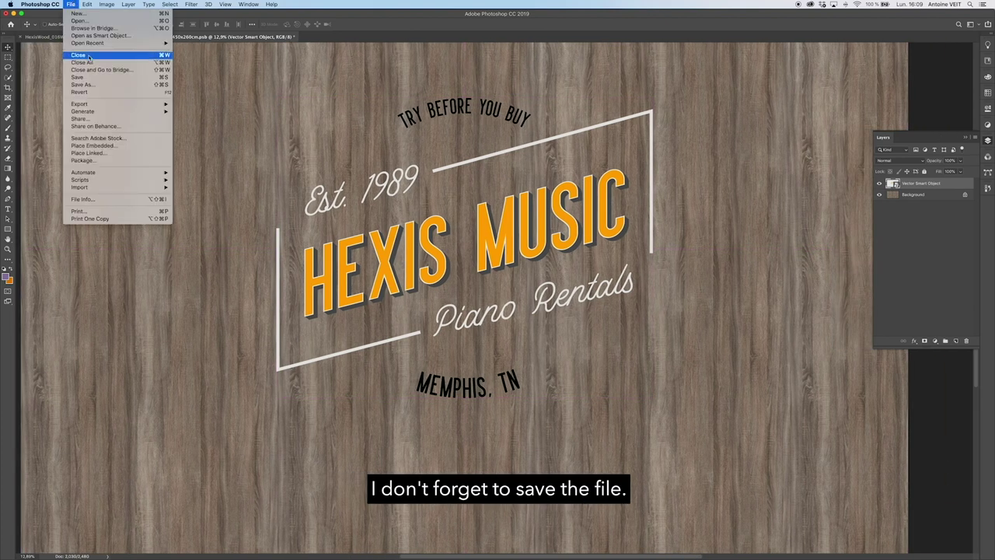
{"action": "left_click", "coordinate": [91, 79]}
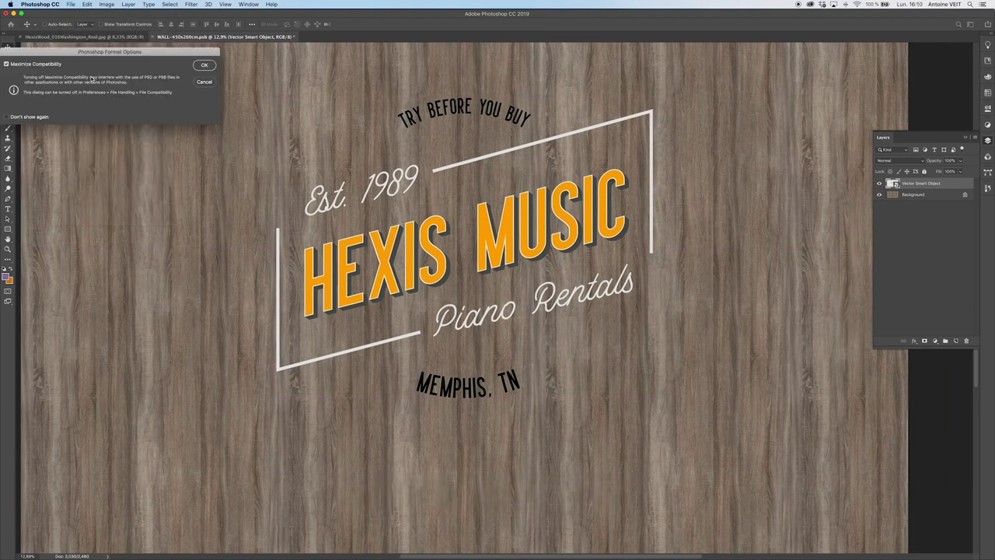
{"action": "left_click", "coordinate": [205, 66]}
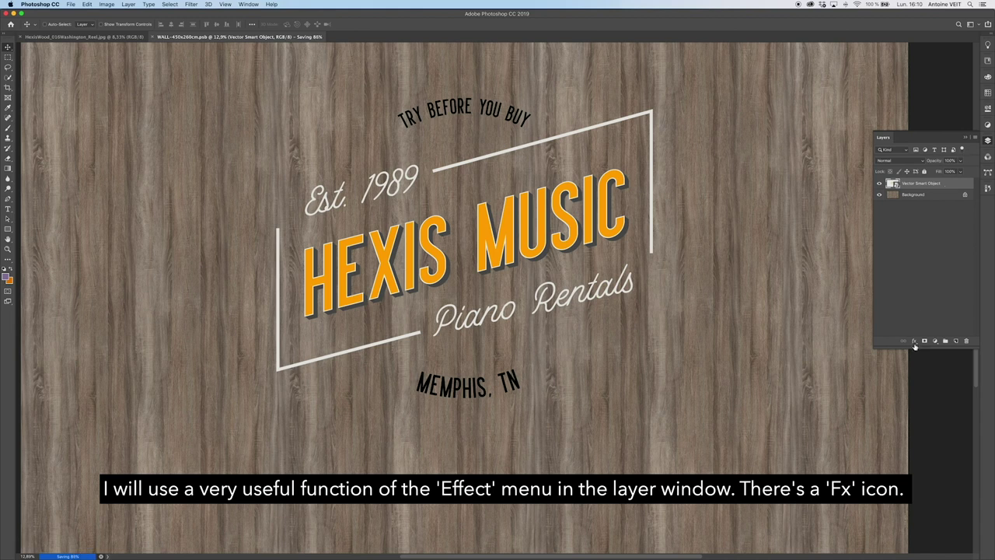
- Split the logo layer's Blend If range for the Underlying Layer to 91/138 and 204/255, and save the document
{"action": "left_click", "coordinate": [915, 343]}
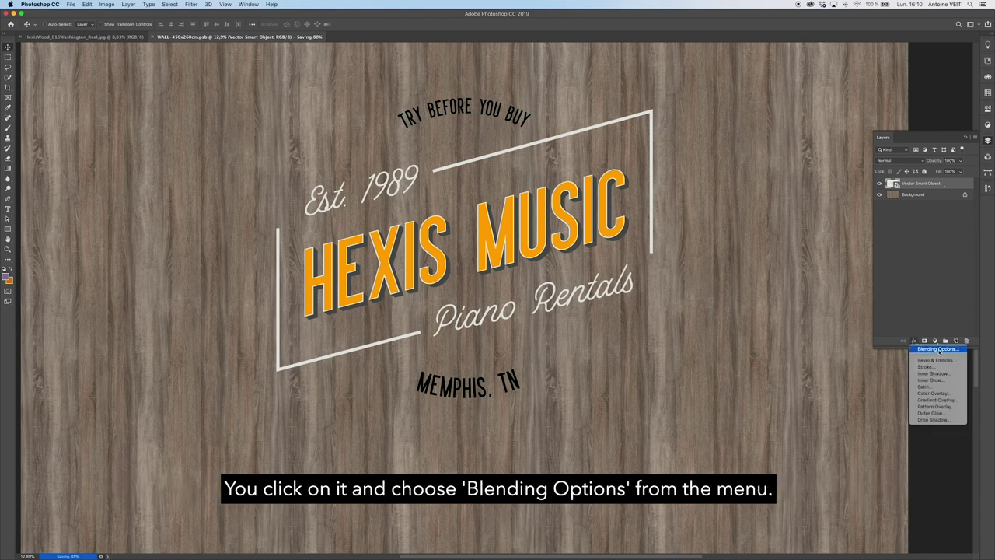
{"action": "left_click", "coordinate": [943, 350]}
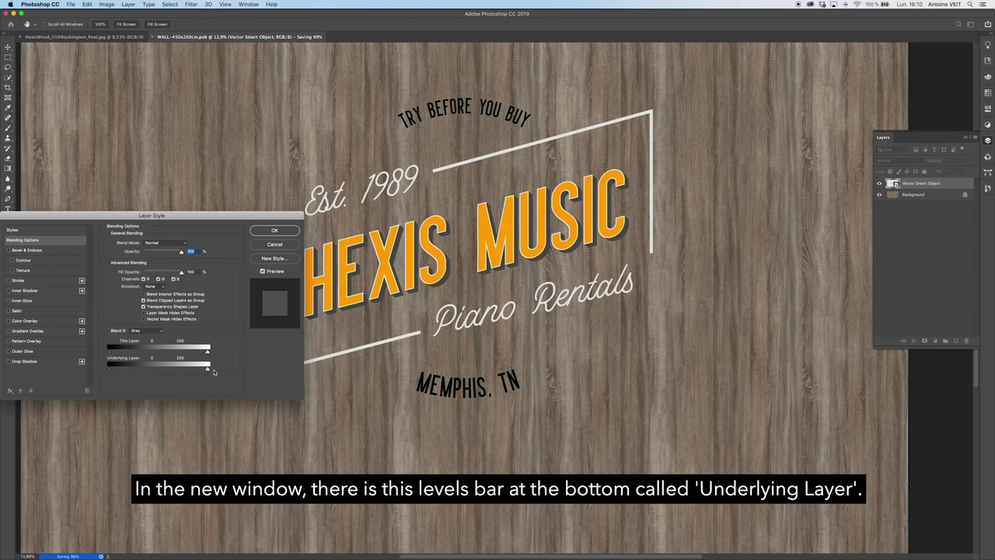
{"action": "mouse_move", "coordinate": [208, 370]}
{"action": "left_mouse_down"}
{"action": "mouse_move", "coordinate": [174, 370]}
{"action": "mouse_move", "coordinate": [205, 370]}
{"action": "left_mouse_up"}
{"action": "left_click_drag", "start_coordinate": [112, 371], "coordinate": [240, 375]}
{"action": "left_click_drag", "start_coordinate": [174, 371], "coordinate": [144, 371]}
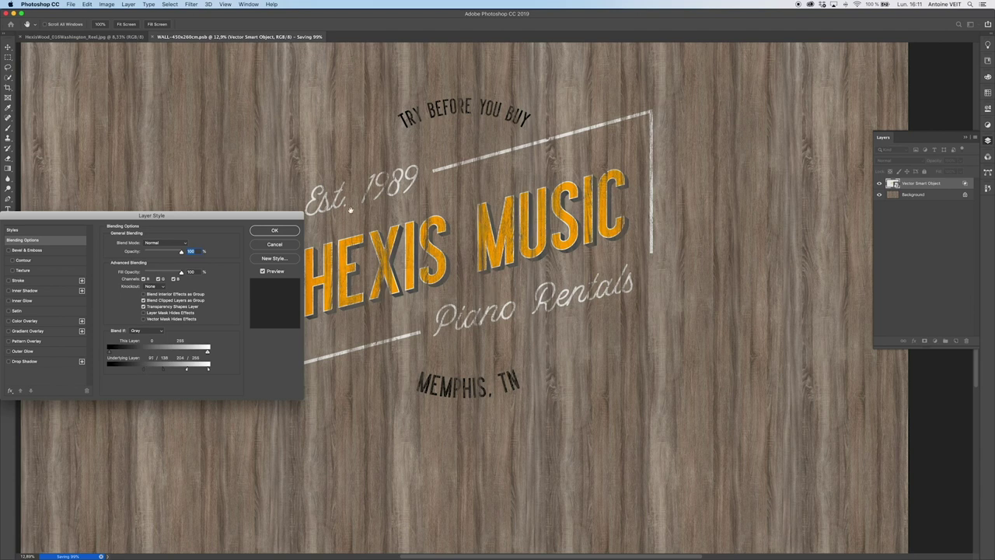
{"action": "left_click", "coordinate": [290, 232]}
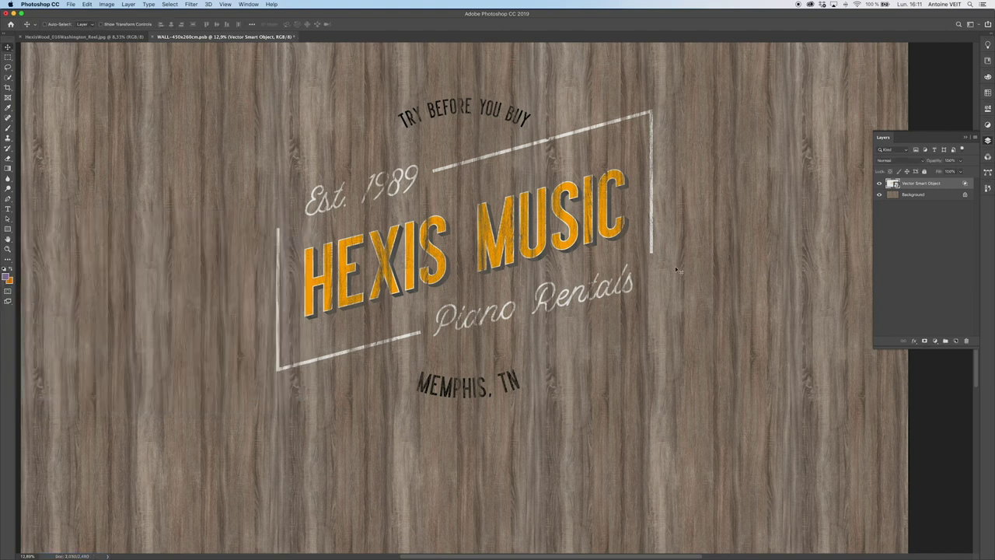
{"action": "left_click", "coordinate": [70, 4]}
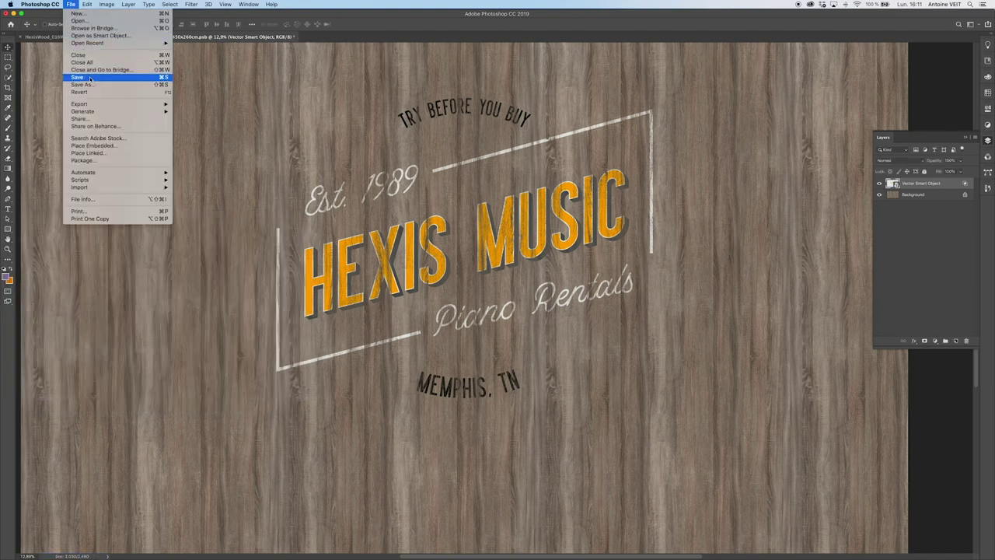
{"action": "left_click", "coordinate": [89, 78]}
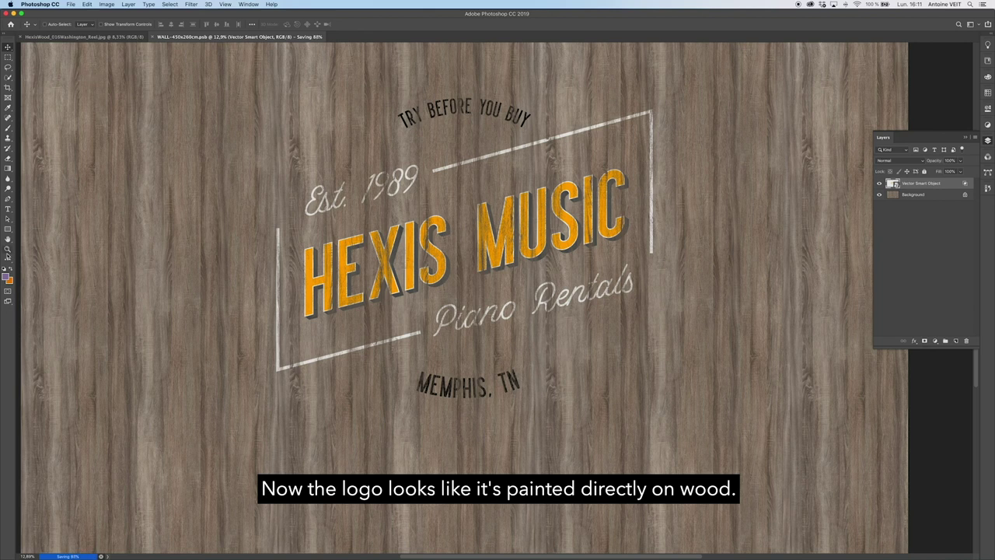
- Examine up close how the wood grain shows through the HEXIS lettering, at up to 200% magnification
{"action": "left_click", "coordinate": [9, 249]}
{"action": "left_click", "coordinate": [420, 284]}
{"action": "left_click", "coordinate": [418, 284]}
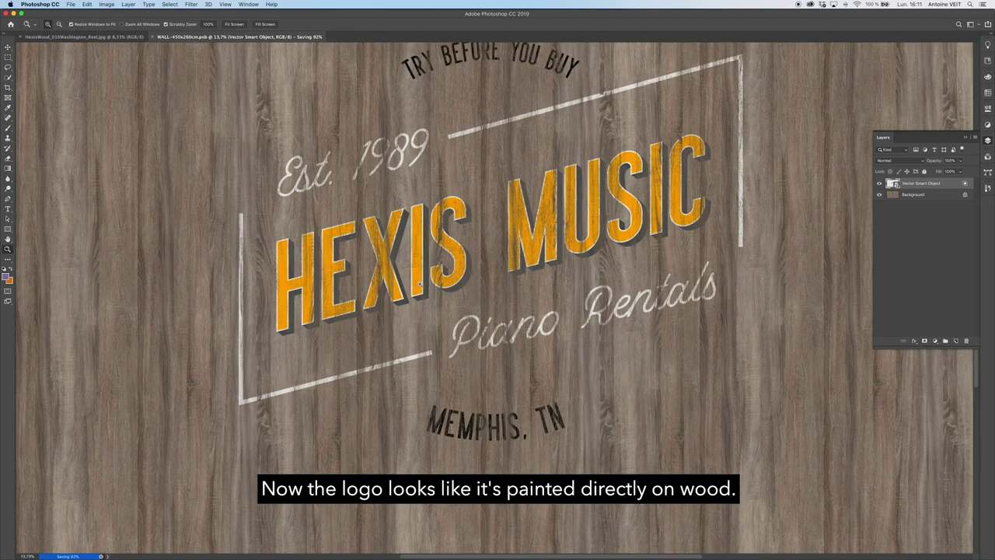
{"action": "left_click", "coordinate": [414, 281]}
{"action": "left_click", "coordinate": [410, 280]}
{"action": "left_click", "coordinate": [394, 275]}
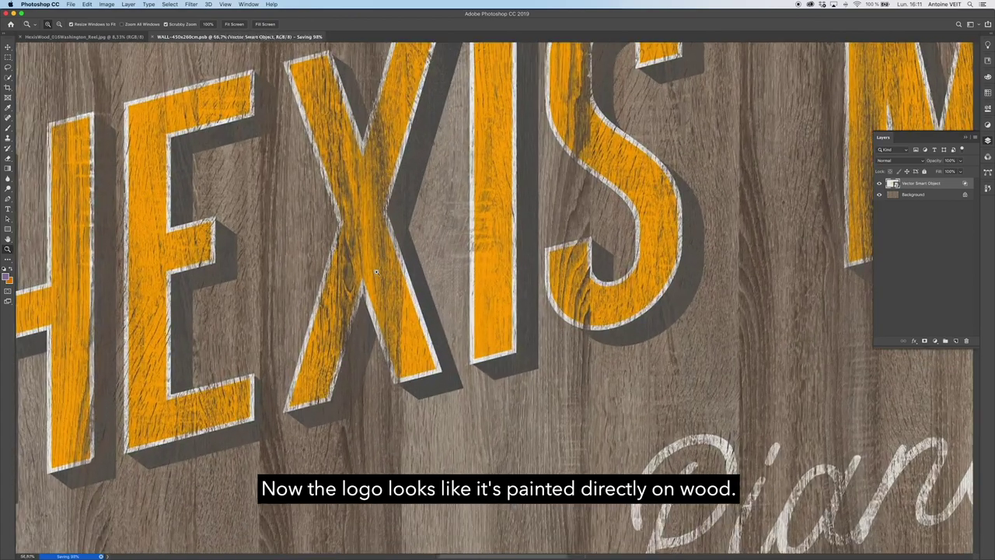
{"action": "left_click", "coordinate": [380, 272]}
{"action": "left_click", "coordinate": [363, 270]}
{"action": "left_click", "coordinate": [363, 270]}
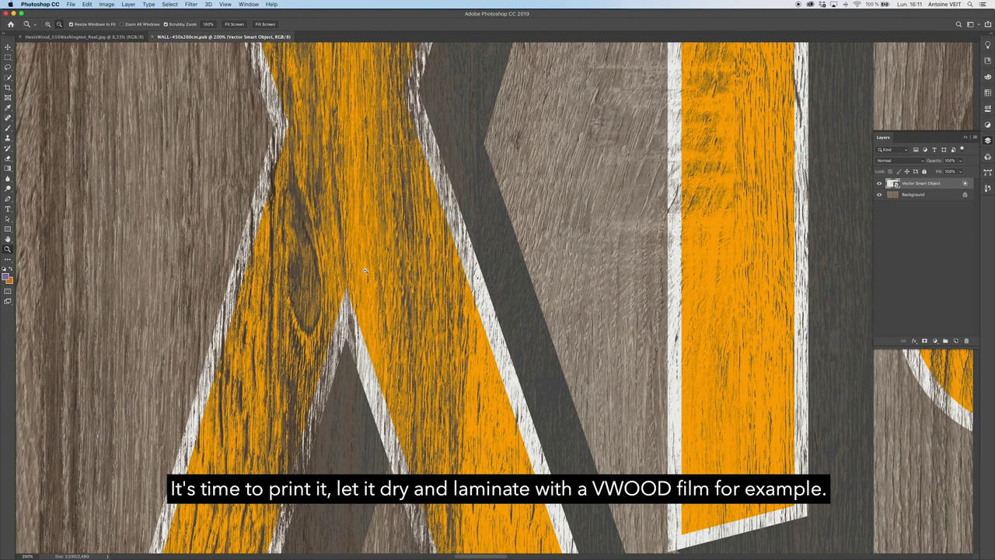
{"action": "left_click", "coordinate": [364, 269], "text": "alt"}
{"action": "scroll", "coordinate": [364, 269], "scroll_direction": "up", "scroll_amount": 5}
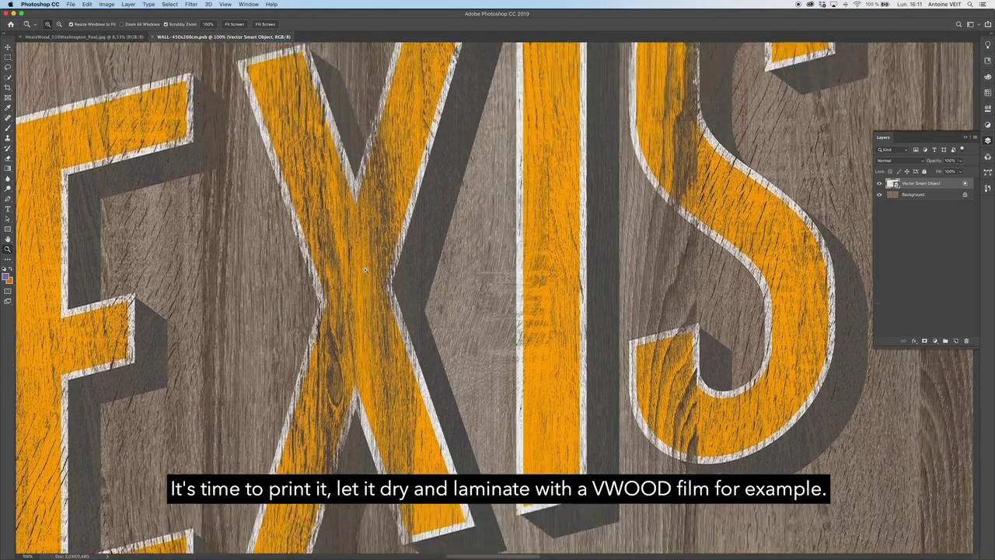
{"action": "scroll", "coordinate": [363, 269], "scroll_direction": "right", "scroll_amount": 15}
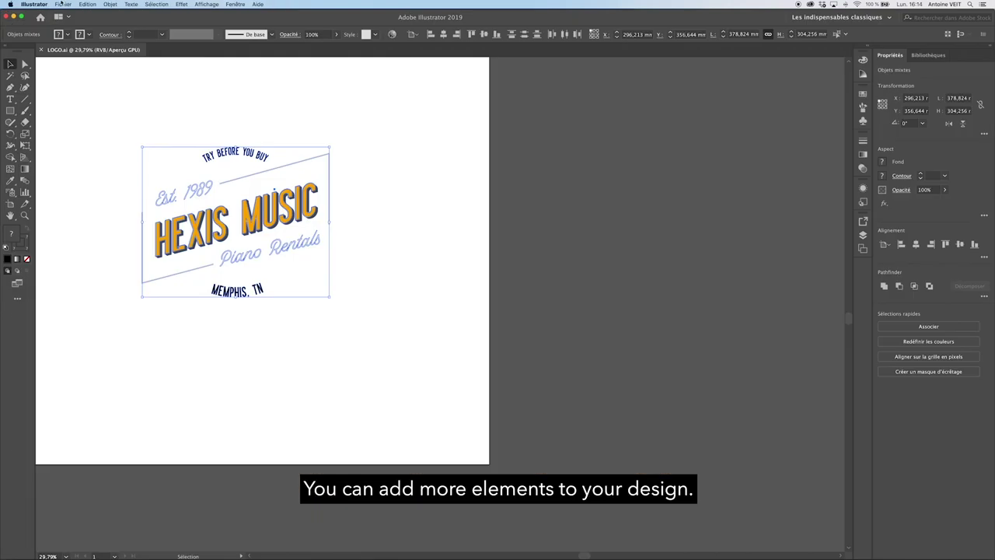
- Switch to Illustrator and open the artwork file "music instruments 07 - grand piano 01.ai"
{"action": "left_click", "coordinate": [63, 4]}
{"action": "left_click", "coordinate": [68, 28]}
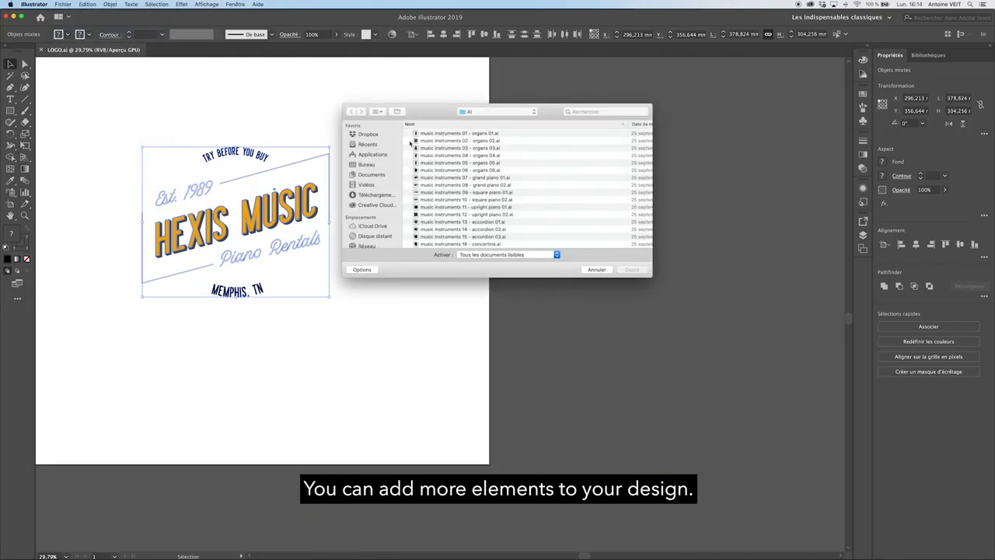
{"action": "left_click", "coordinate": [464, 178]}
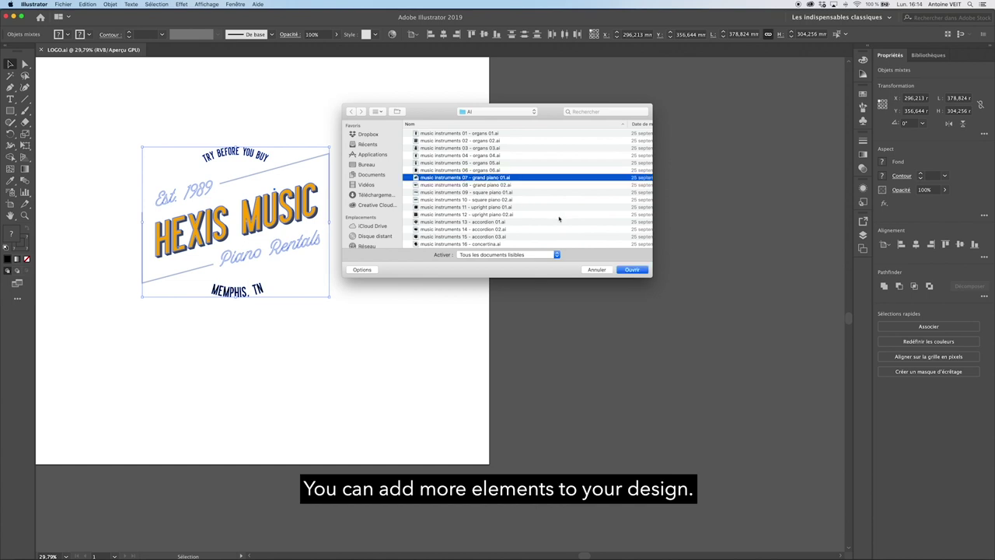
{"action": "left_click", "coordinate": [628, 269]}
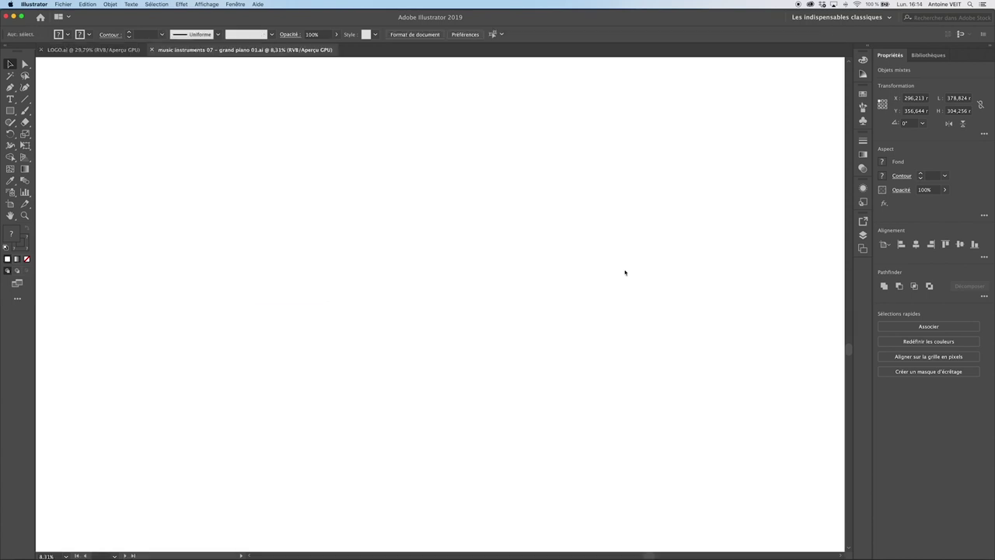
- Select the entire grand piano artwork, fill it with white and copy it
{"action": "key", "text": "super+a"}
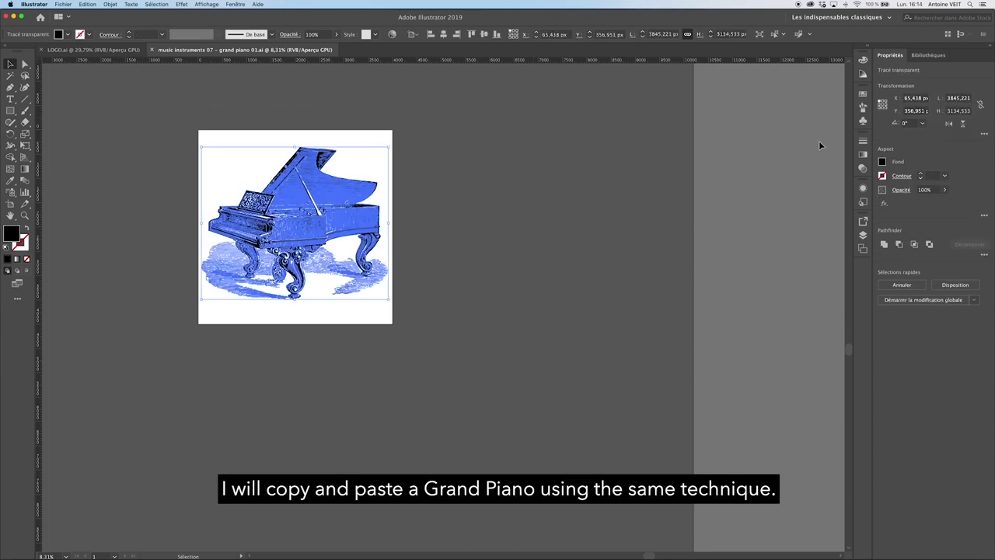
{"action": "left_click", "coordinate": [863, 94]}
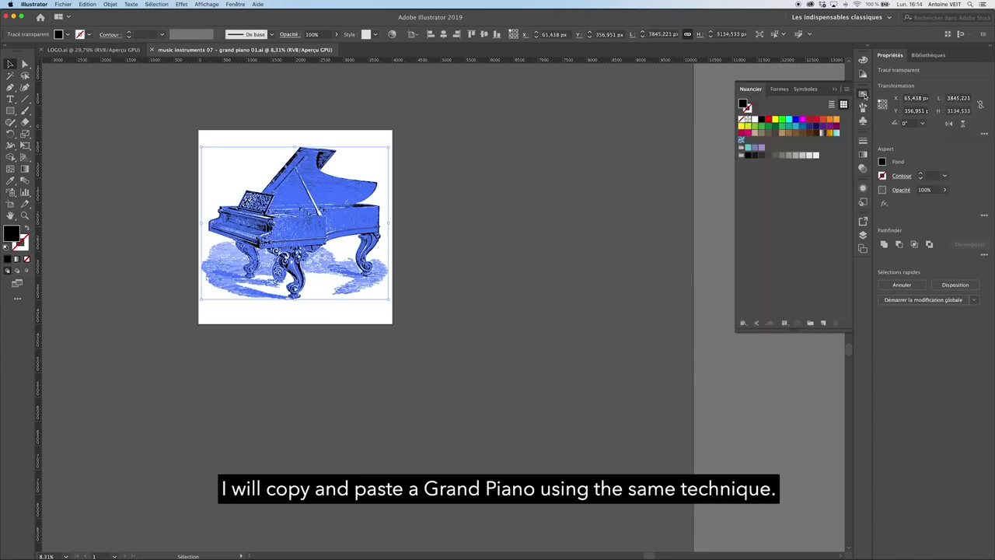
{"action": "left_click", "coordinate": [752, 119]}
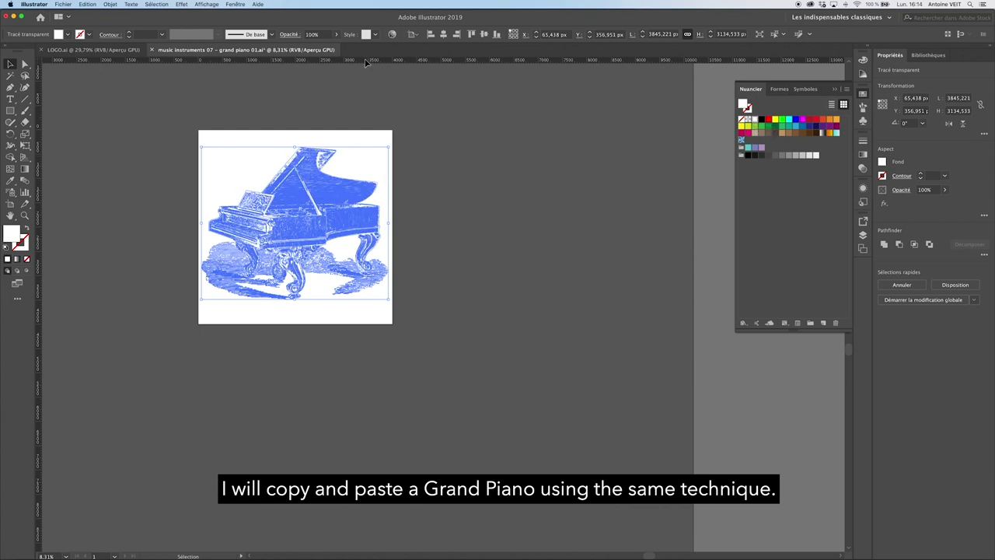
{"action": "left_click", "coordinate": [88, 4]}
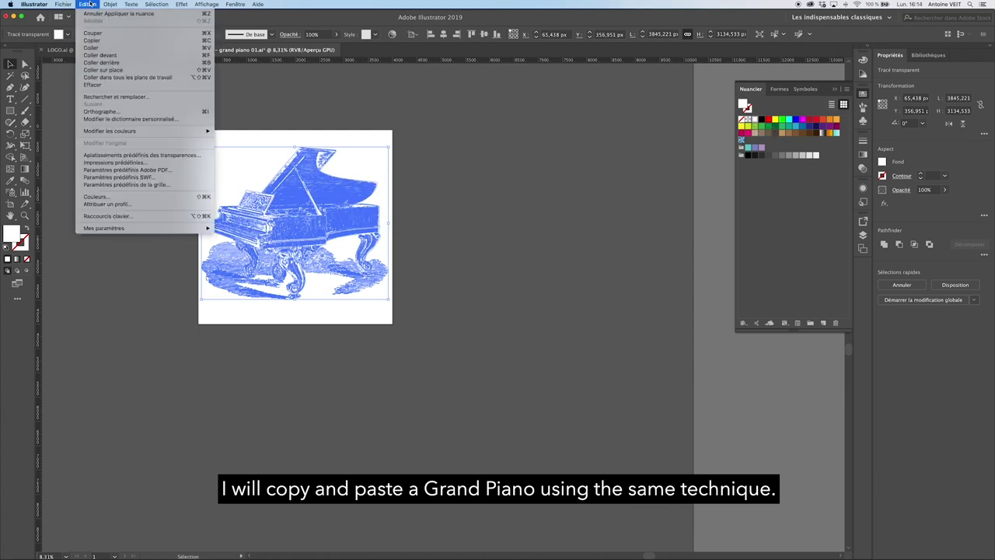
{"action": "left_click", "coordinate": [96, 40]}
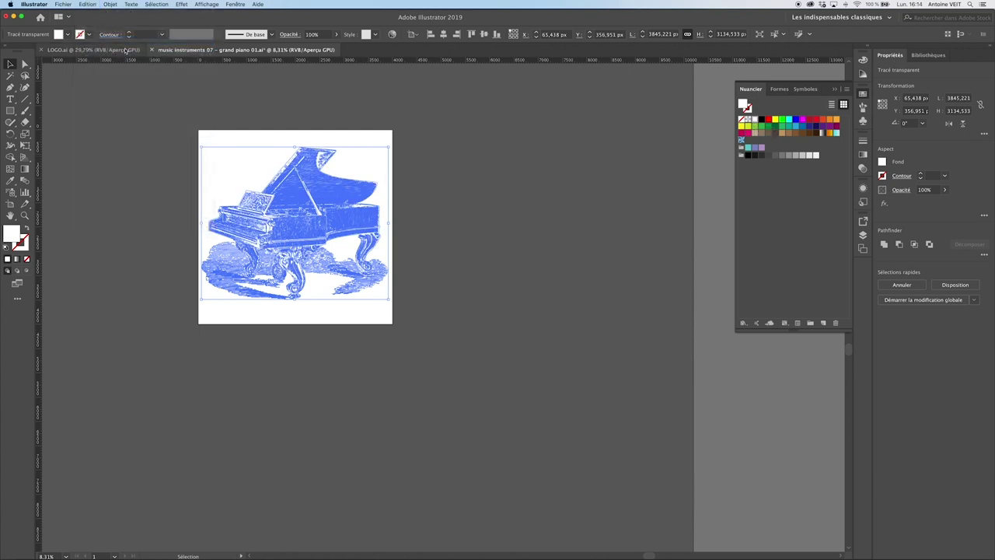
- Switch to Photoshop and paste the piano as a Smart Object between the Background and logo layers, at its default size
{"action": "left_click", "coordinate": [120, 50]}
{"action": "key", "text": "super+Tab"}
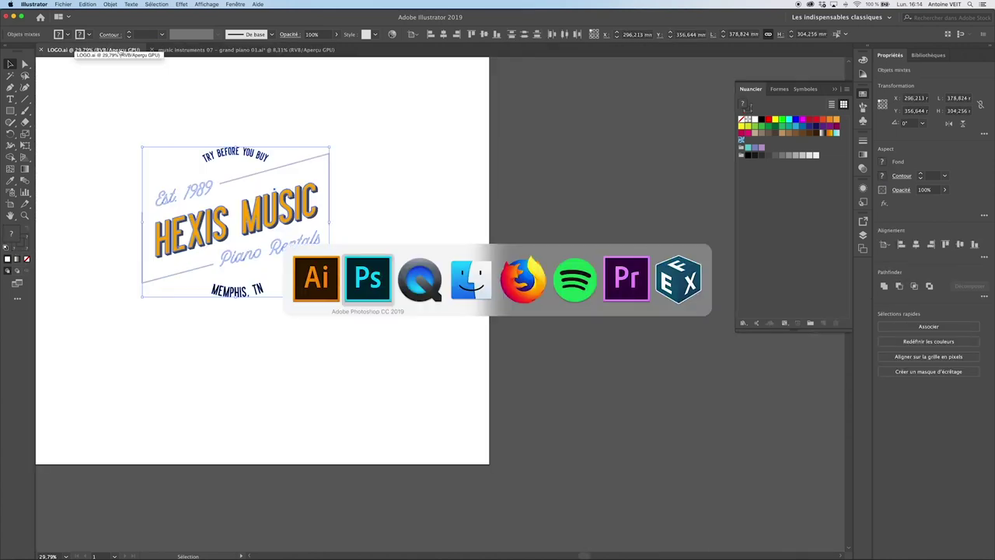
{"action": "key", "text": "super+v"}
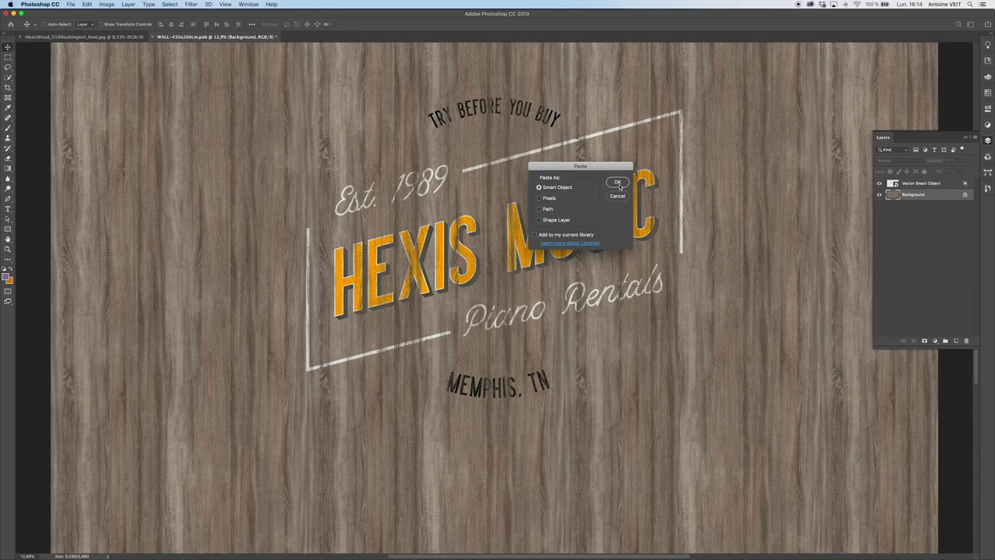
{"action": "left_click", "coordinate": [619, 185]}
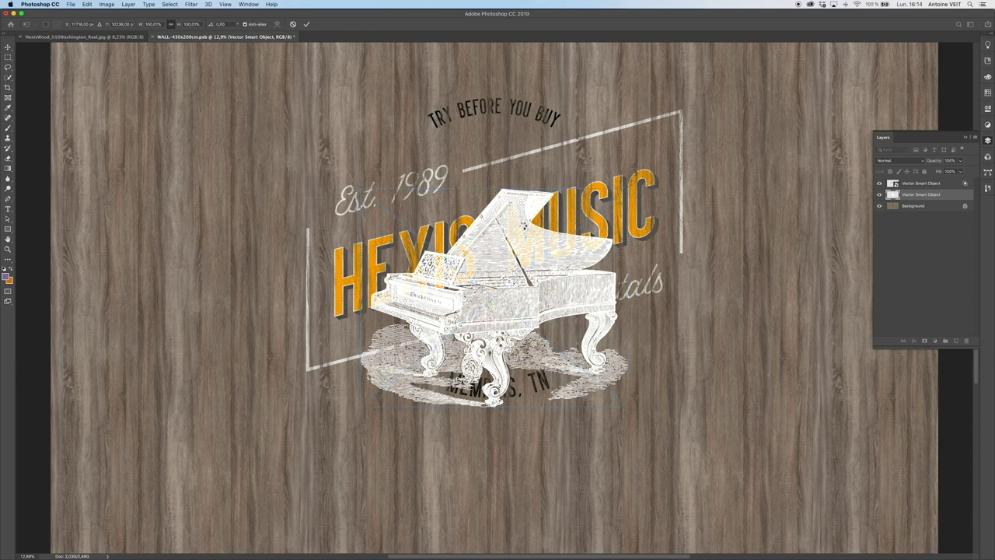
{"action": "key", "text": "Return"}
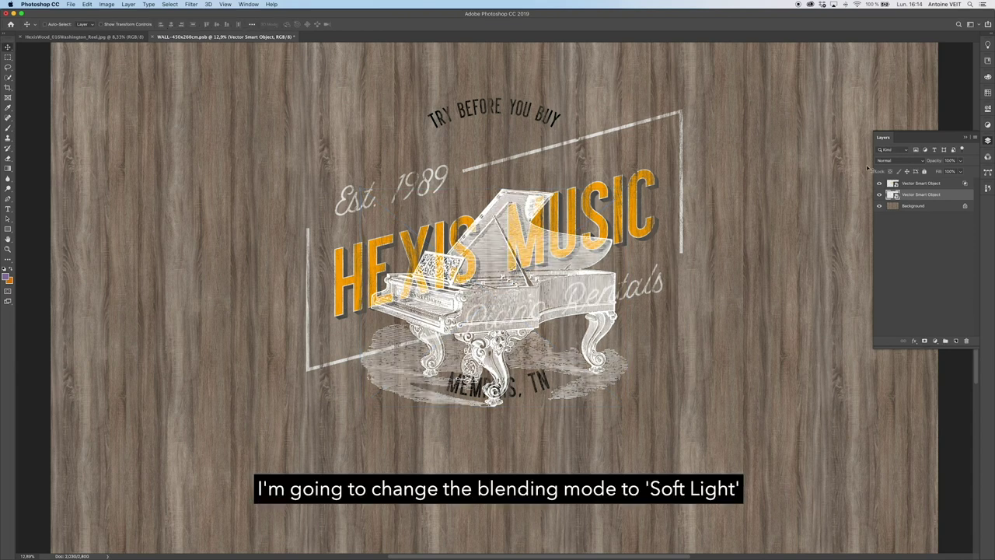
- Set the piano layer's blending mode to Soft Light
{"action": "left_click", "coordinate": [897, 160]}
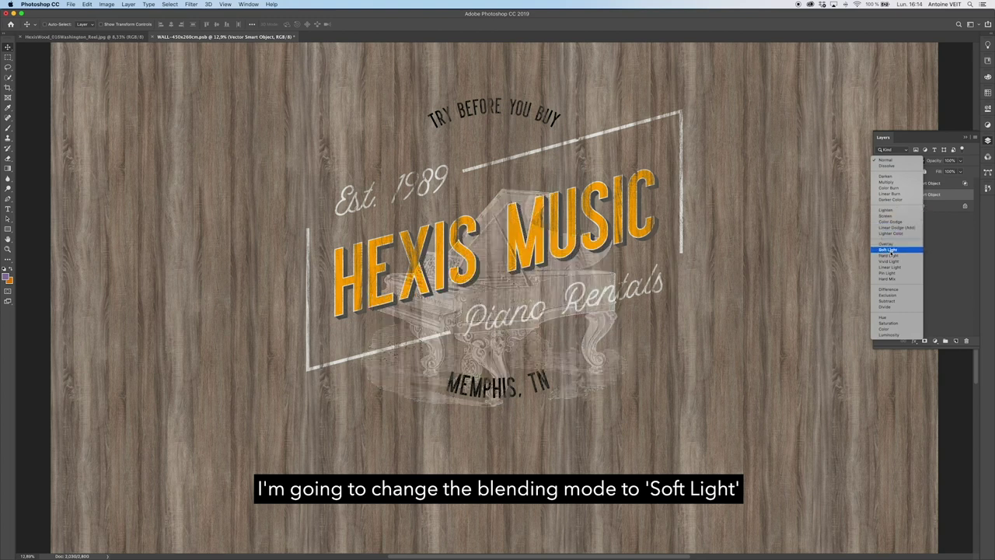
{"action": "left_click", "coordinate": [890, 250]}
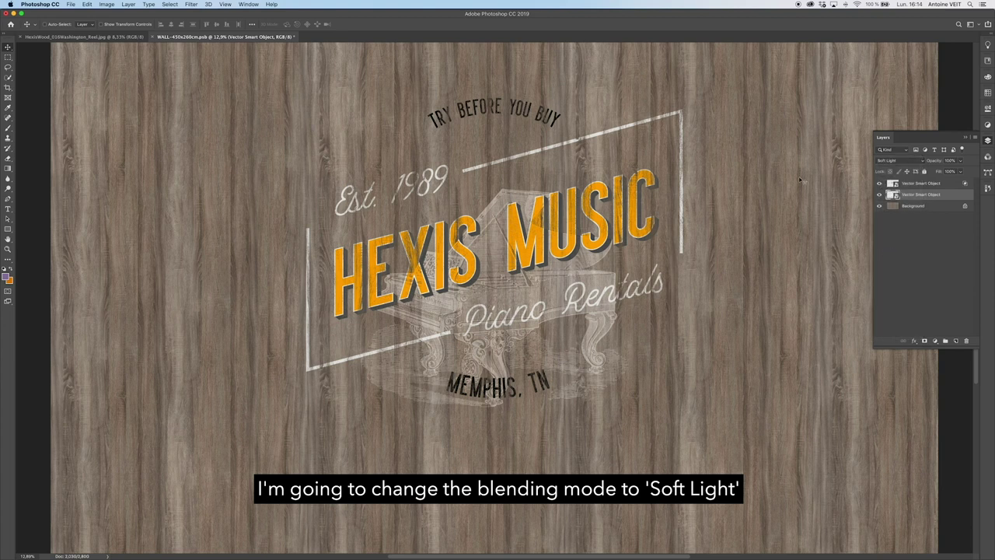
{"action": "key", "text": "super+a"}
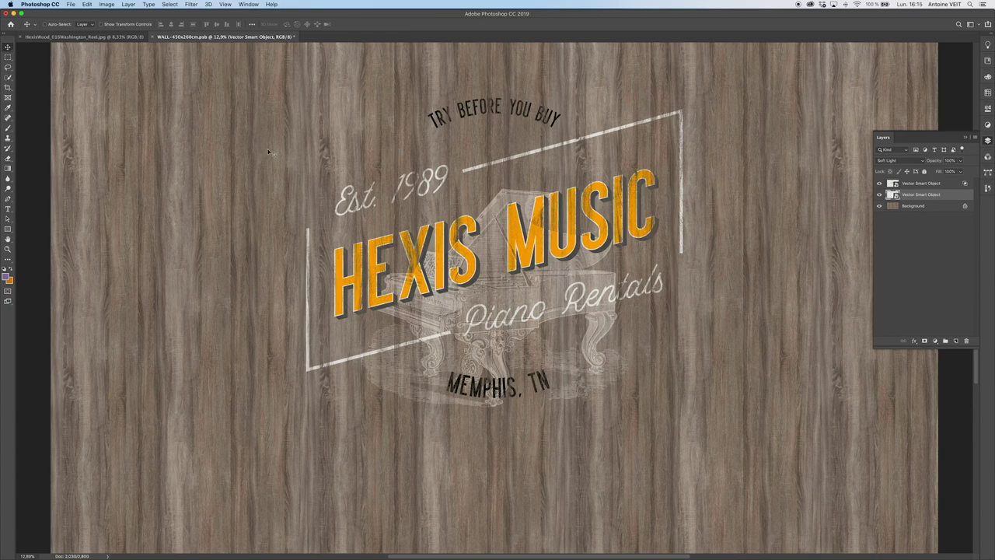
- Check the piano behind the logo at closer range and save the wall document
{"action": "left_click", "coordinate": [8, 249]}
{"action": "left_click_drag", "start_coordinate": [416, 288], "coordinate": [620, 330]}
{"action": "scroll", "coordinate": [621, 330], "scroll_direction": "right", "scroll_amount": 5}
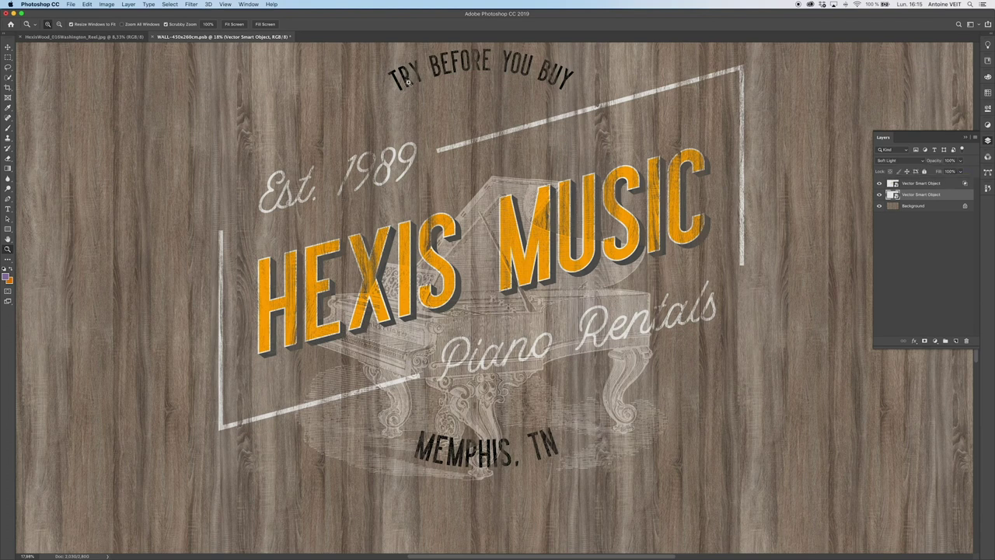
{"action": "left_click", "coordinate": [71, 4]}
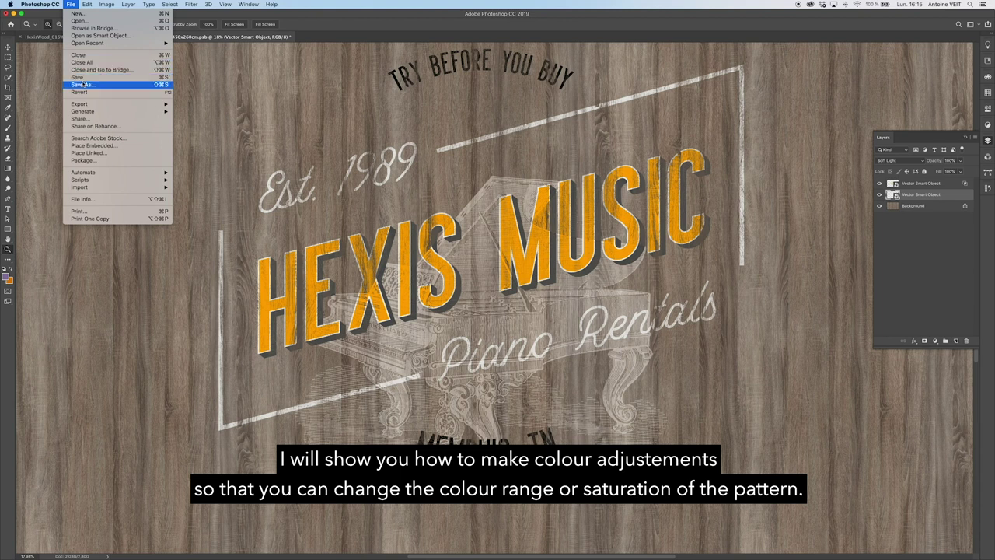
{"action": "left_click", "coordinate": [79, 77]}
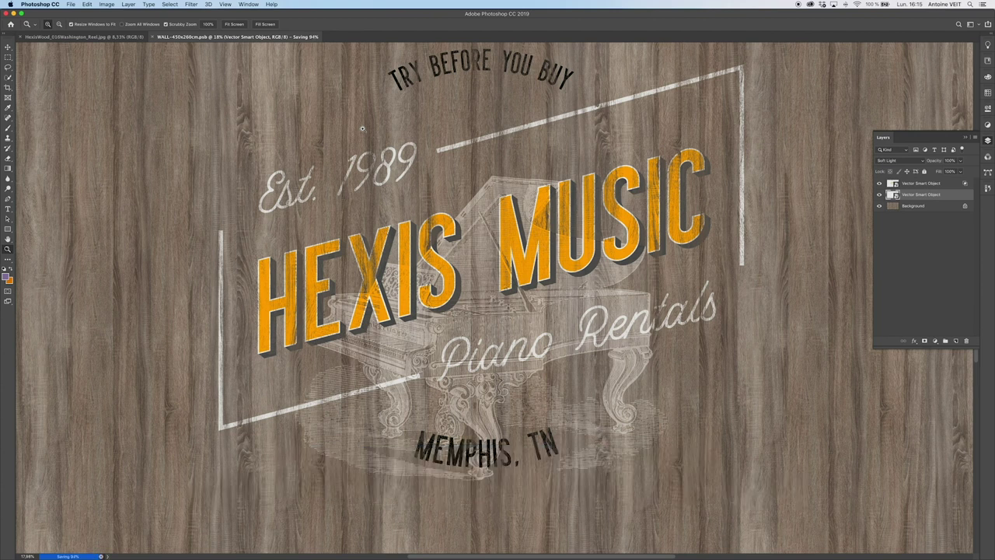
{"action": "scroll", "coordinate": [362, 128], "scroll_direction": "left", "scroll_amount": 5}
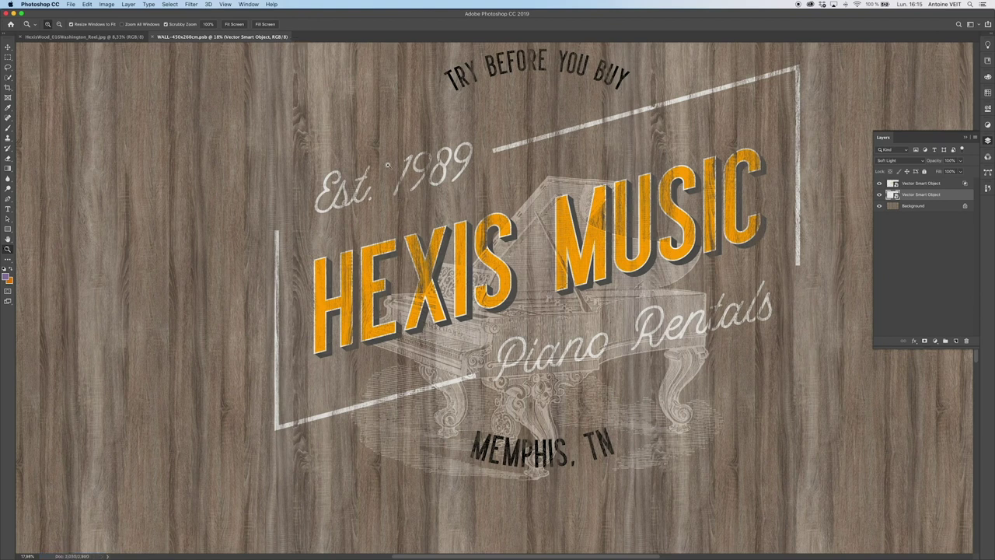
{"action": "scroll", "coordinate": [525, 132], "scroll_direction": "right", "scroll_amount": 2}
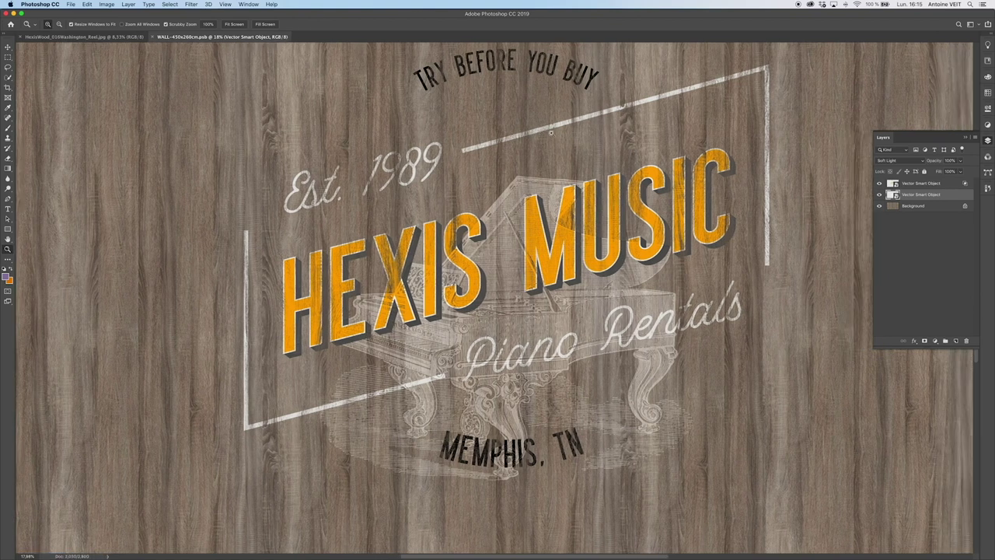
- Open the Hue/Saturation adjustment for the Background wood layer and move its dialog away from the middle of the artwork
{"action": "left_click", "coordinate": [8, 47]}
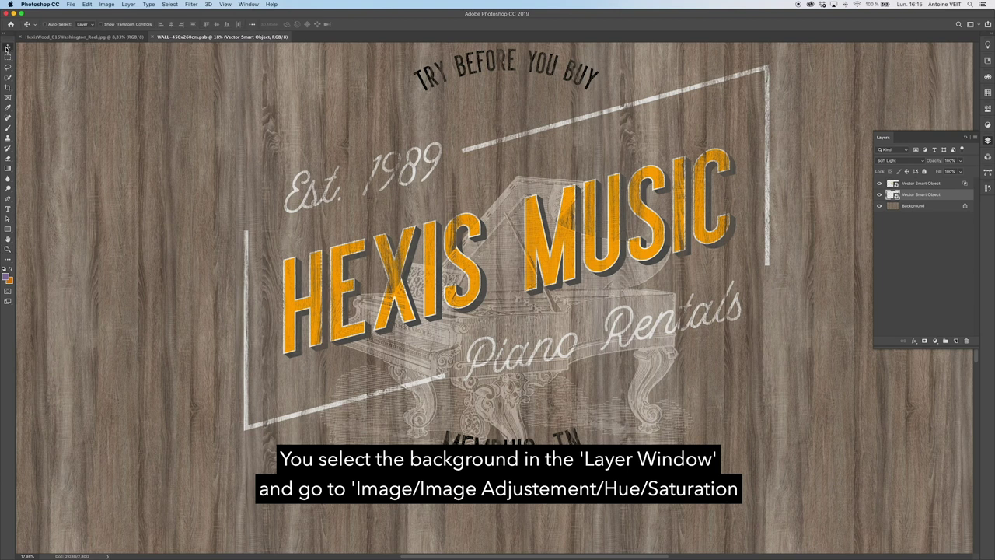
{"action": "left_click", "coordinate": [917, 206]}
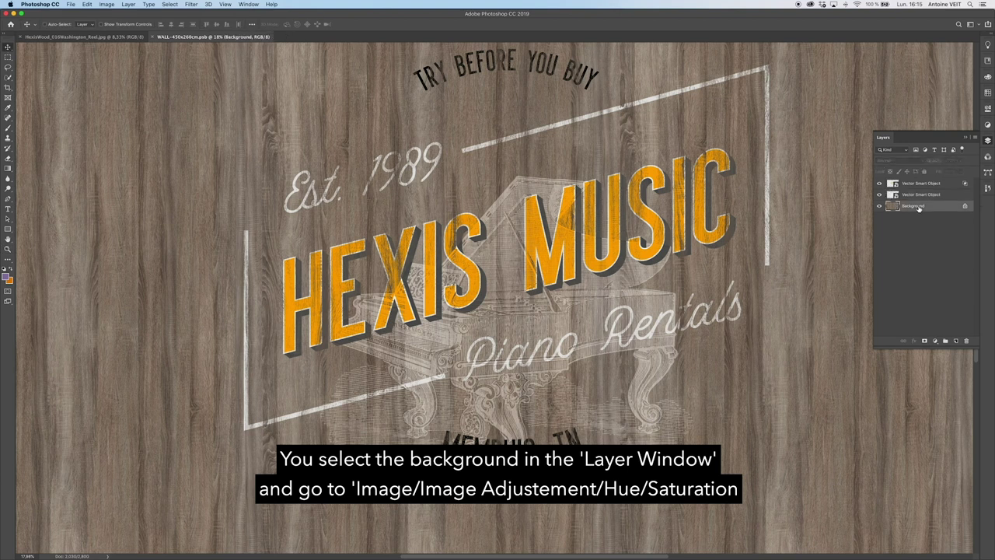
{"action": "left_click", "coordinate": [87, 4]}
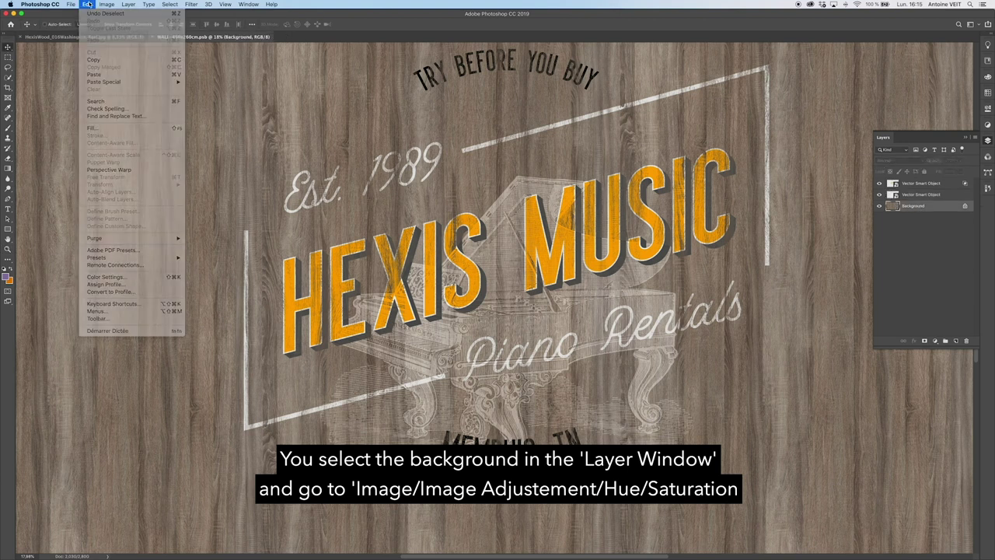
{"action": "left_click", "coordinate": [87, 4]}
{"action": "left_click", "coordinate": [106, 3]}
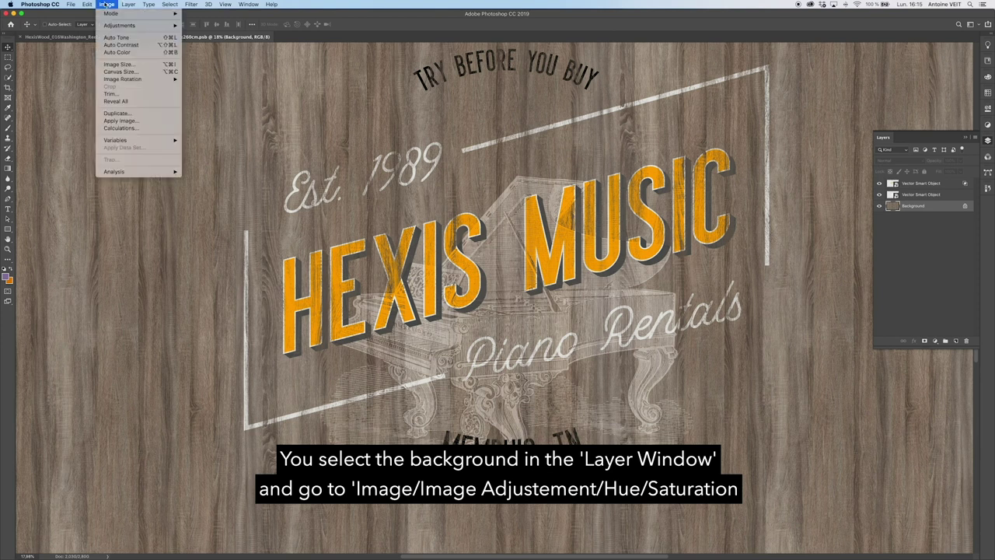
{"action": "mouse_move", "coordinate": [140, 25]}
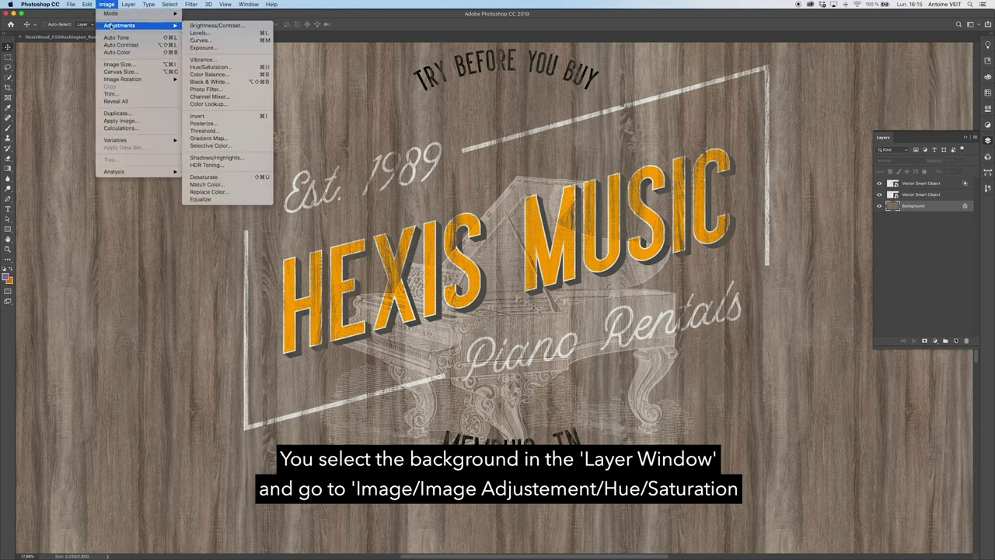
{"action": "left_click", "coordinate": [226, 69]}
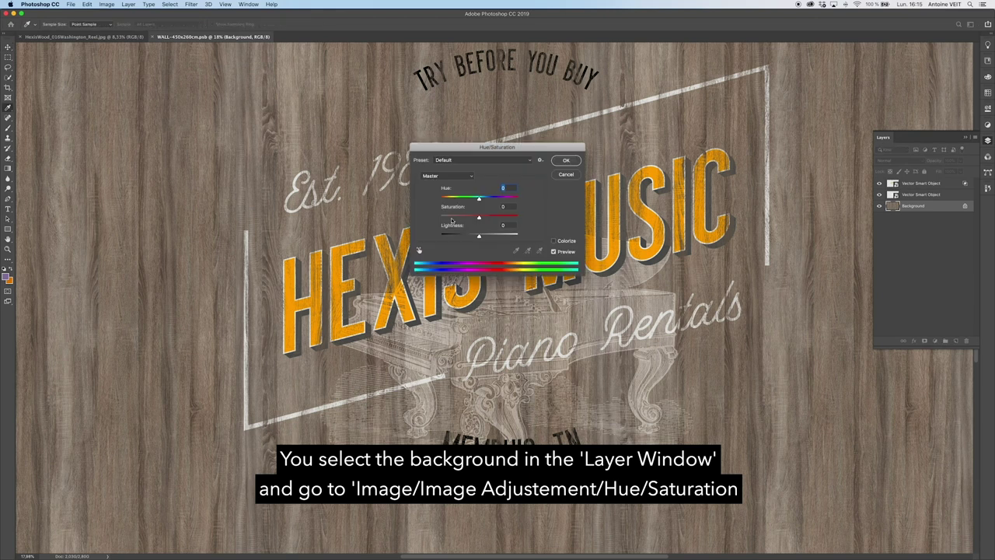
{"action": "left_click_drag", "start_coordinate": [516, 152], "coordinate": [295, 274]}
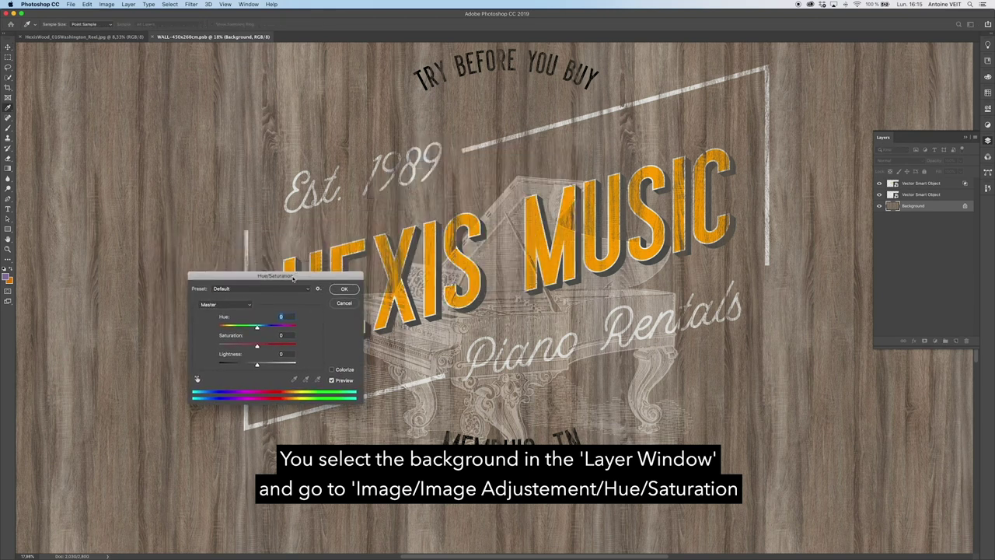
- Shift the wood background's Hue to -10, reduce Saturation to -20, darken Lightness slightly and apply the adjustment
{"action": "left_click_drag", "start_coordinate": [256, 347], "coordinate": [249, 367]}
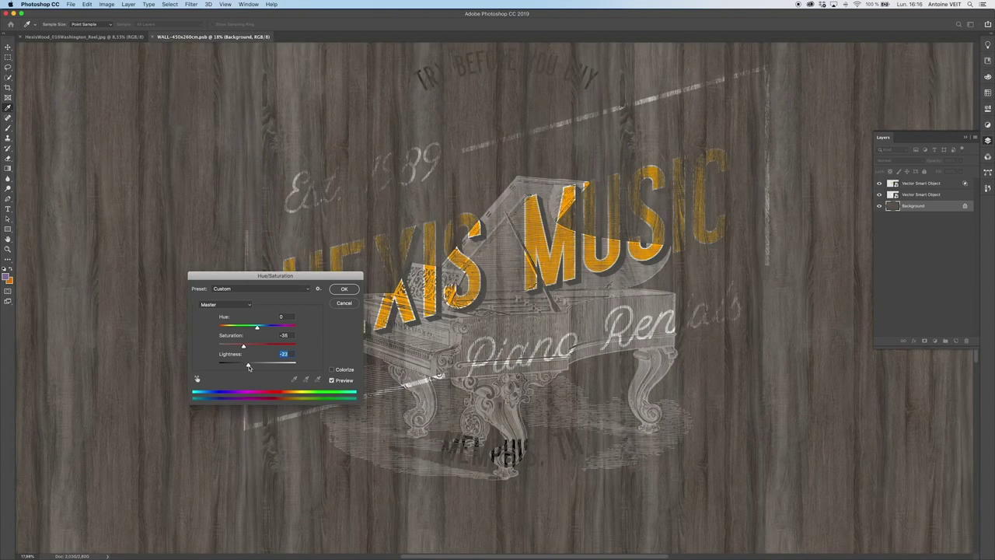
{"action": "left_click_drag", "start_coordinate": [257, 327], "coordinate": [249, 349]}
{"action": "left_click_drag", "start_coordinate": [248, 365], "coordinate": [253, 366]}
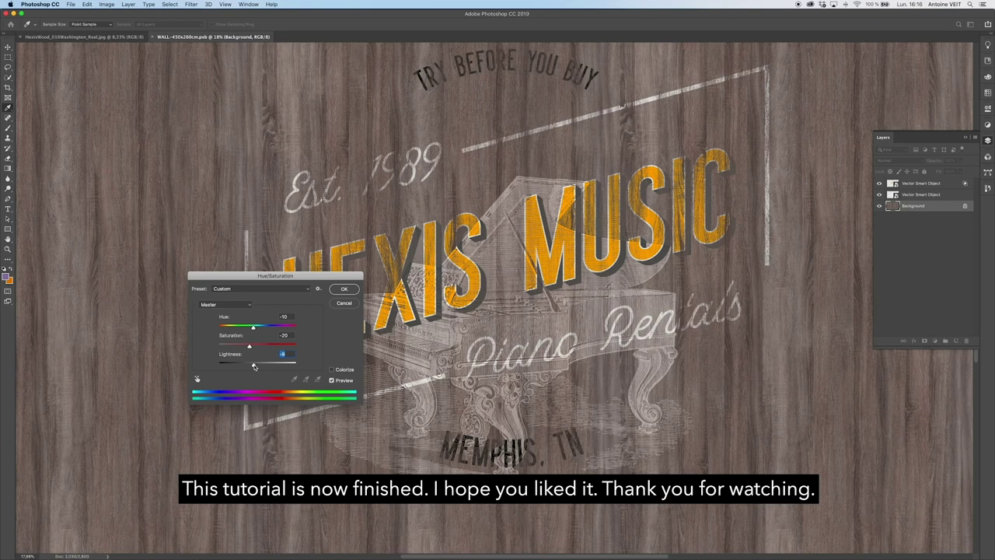
{"action": "scroll", "coordinate": [167, 245], "scroll_direction": "left", "scroll_amount": 5}
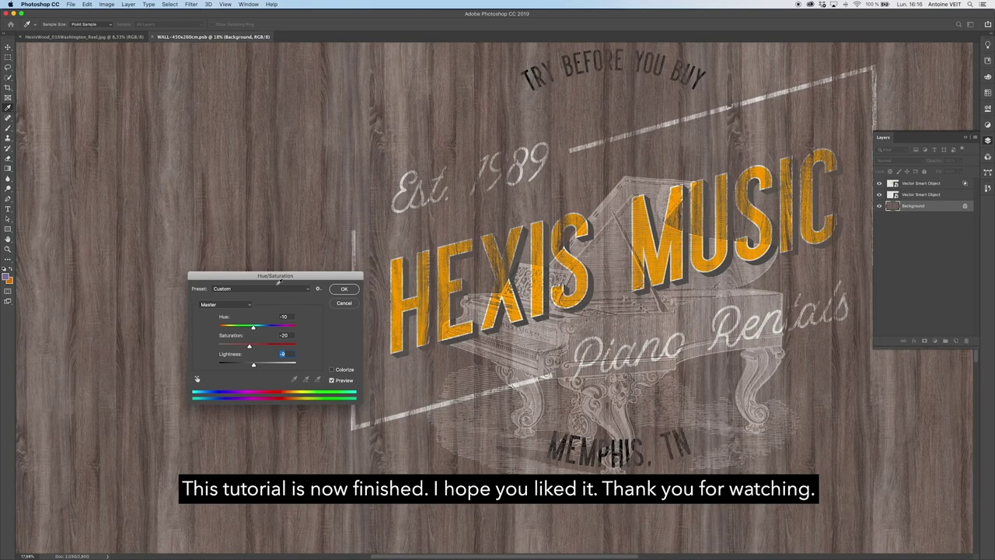
{"action": "left_click", "coordinate": [340, 290]}
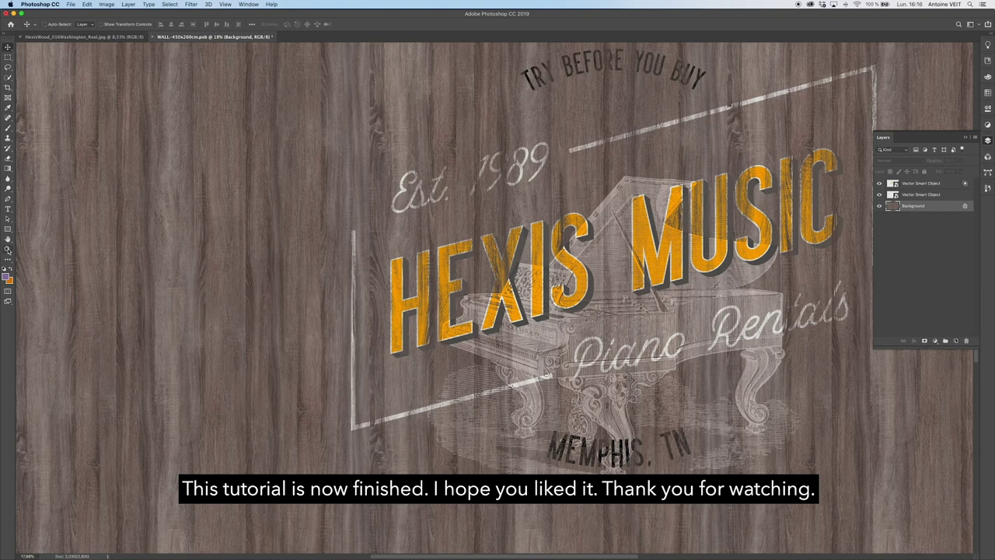
- Examine the recoloured wood grain around the frame line and the logo's letter H at closer range
{"action": "left_click", "coordinate": [7, 248]}
{"action": "left_click", "coordinate": [253, 290]}
{"action": "left_click", "coordinate": [253, 290]}
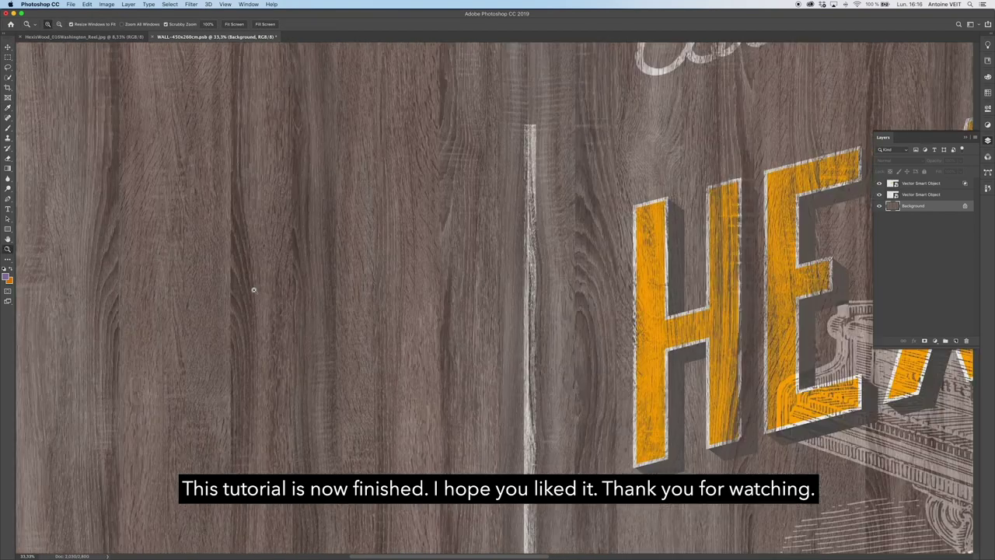
{"action": "left_click", "coordinate": [254, 290]}
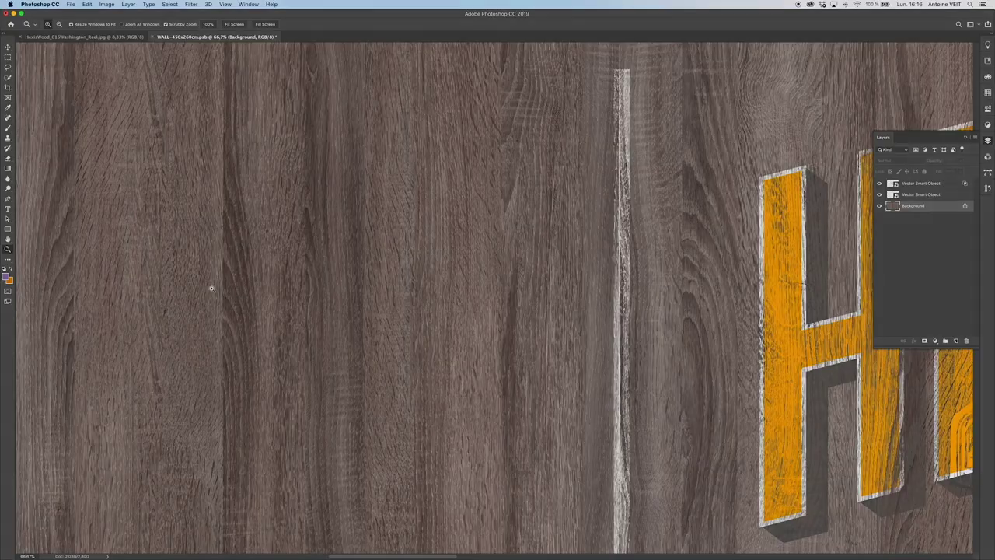